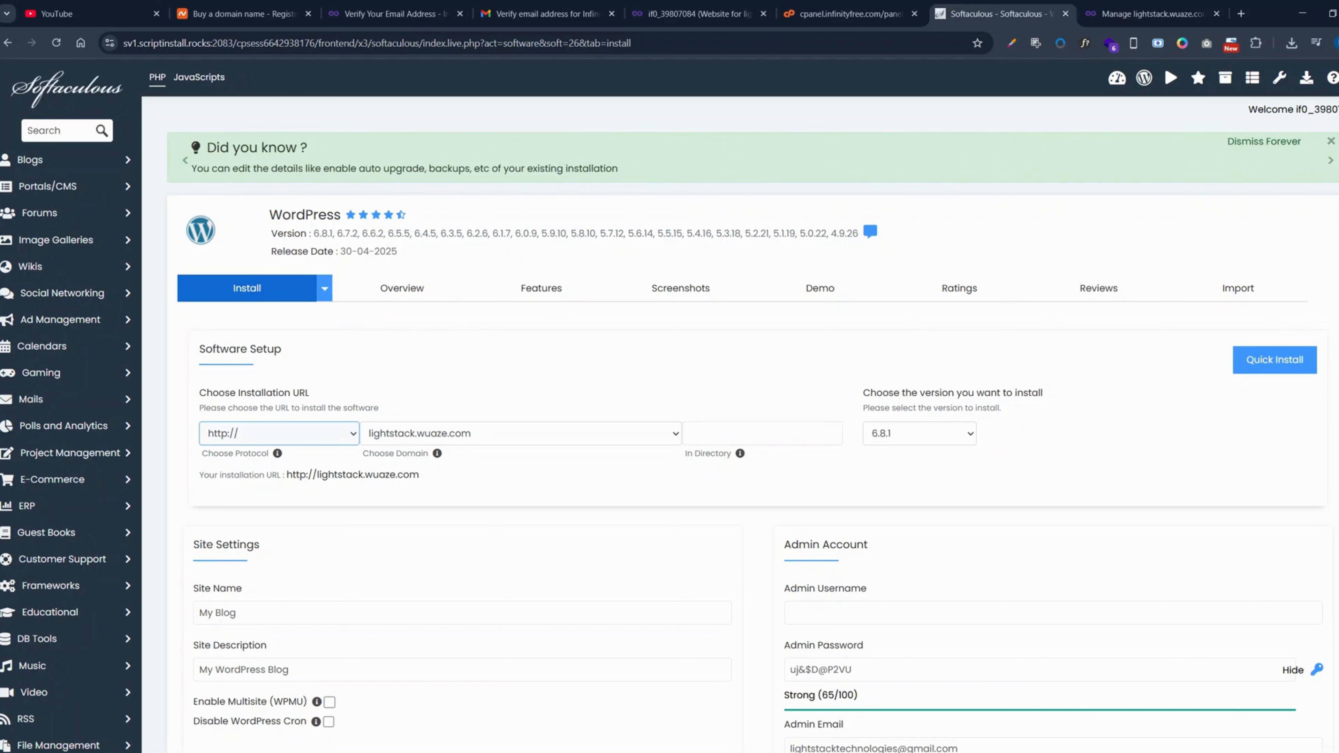
scroll(453, 347, down, 2)
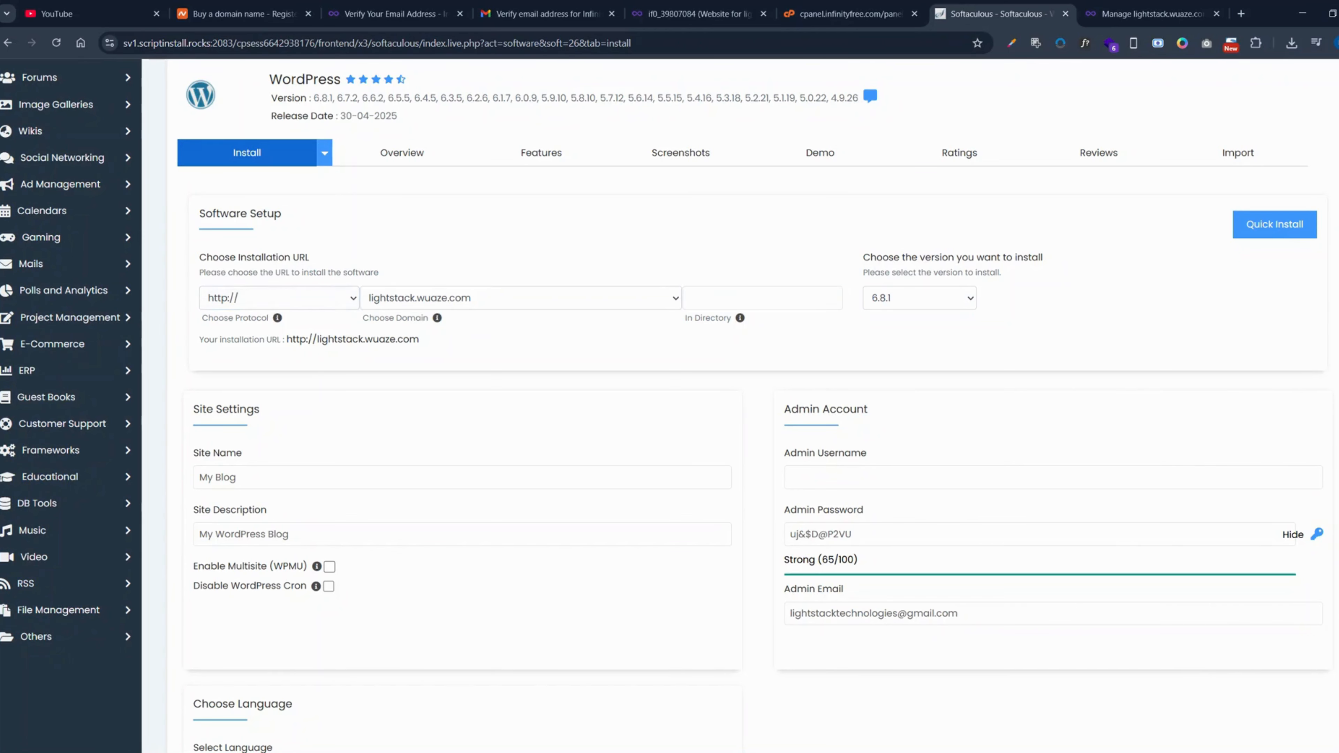
mouse_move(278, 319)
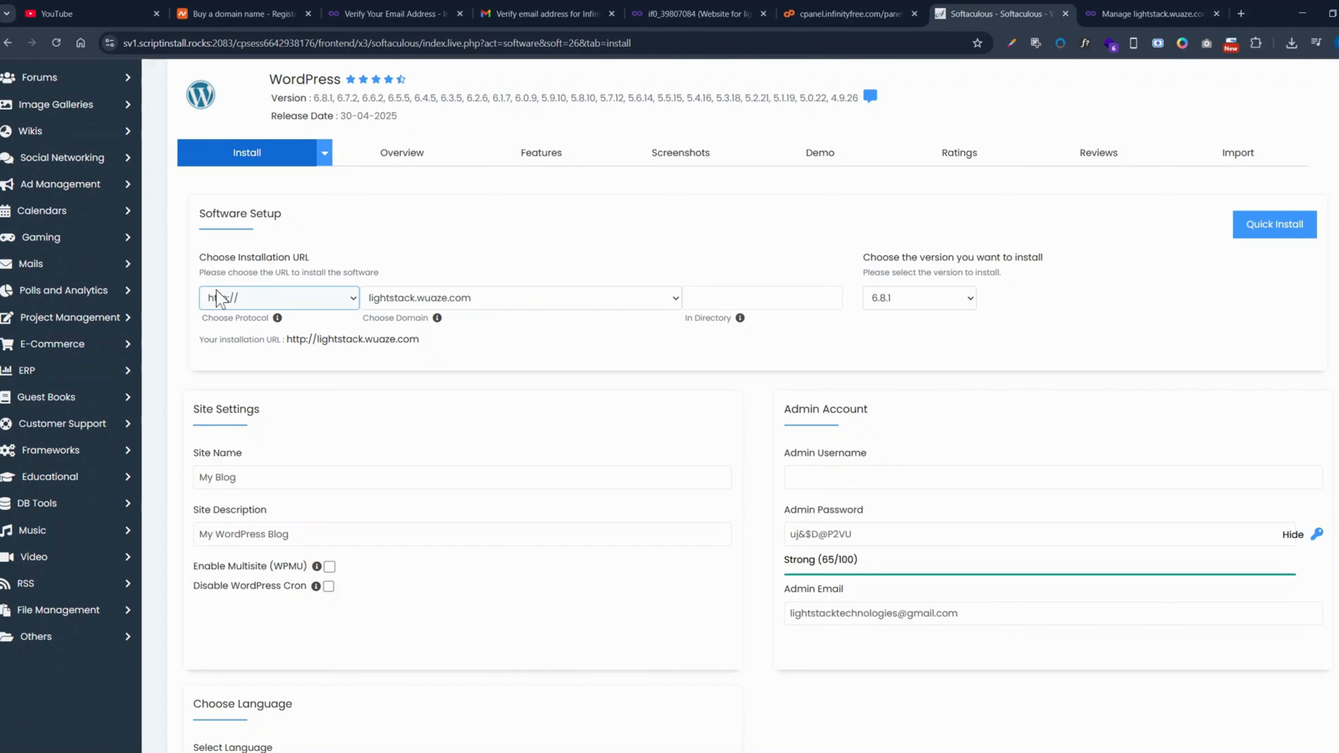
click(272, 300)
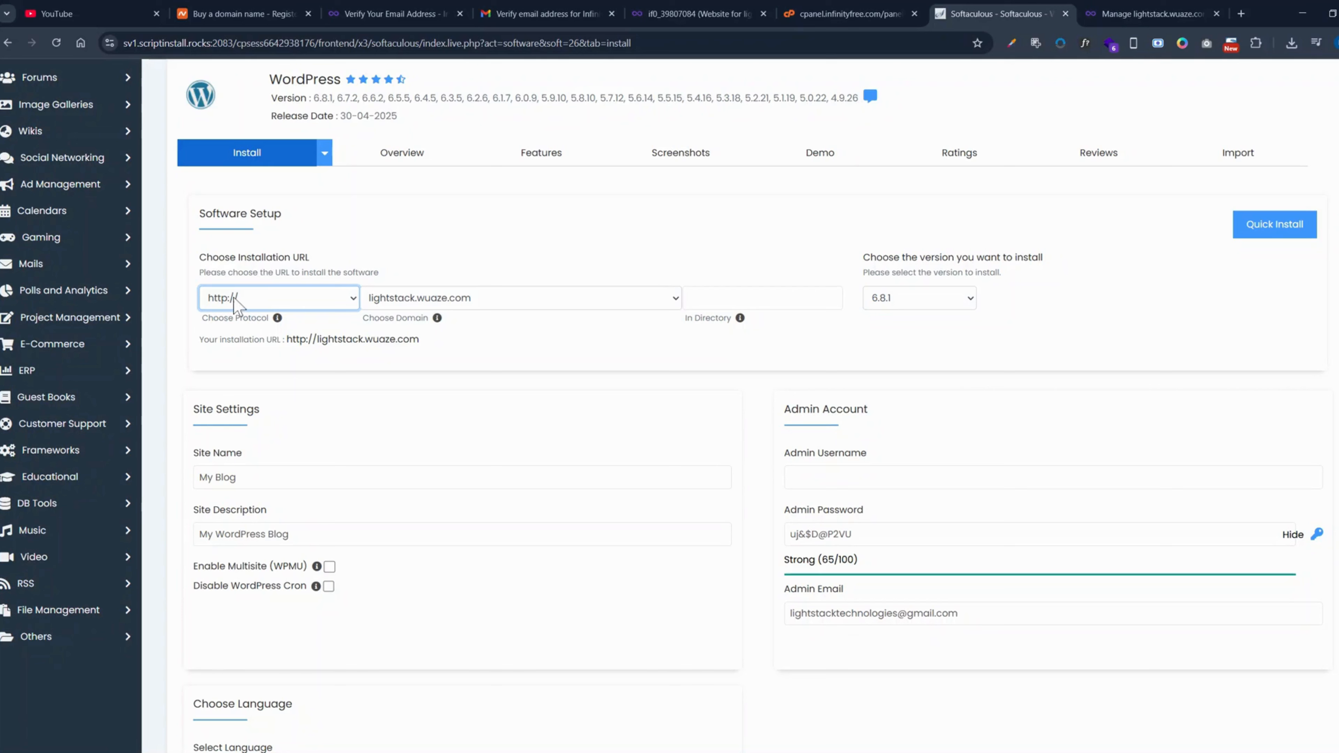
click(228, 363)
click(611, 299)
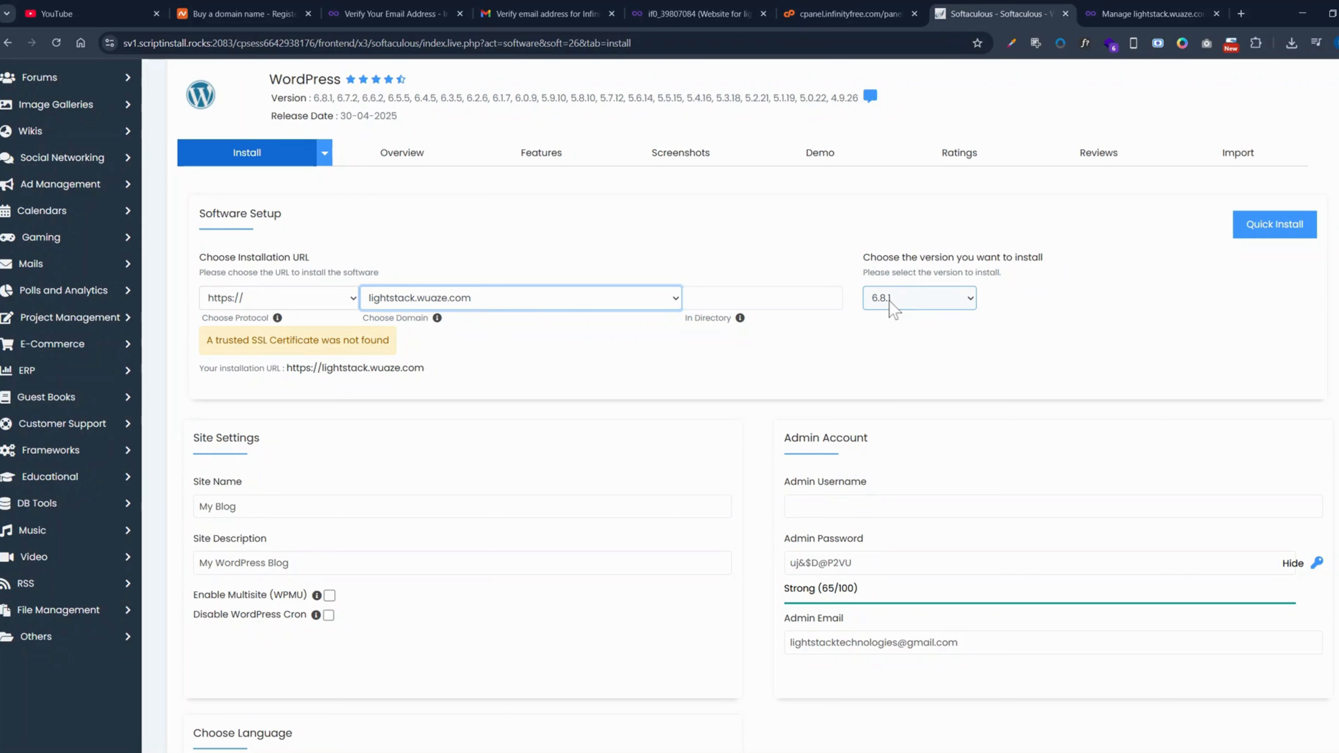
click(900, 309)
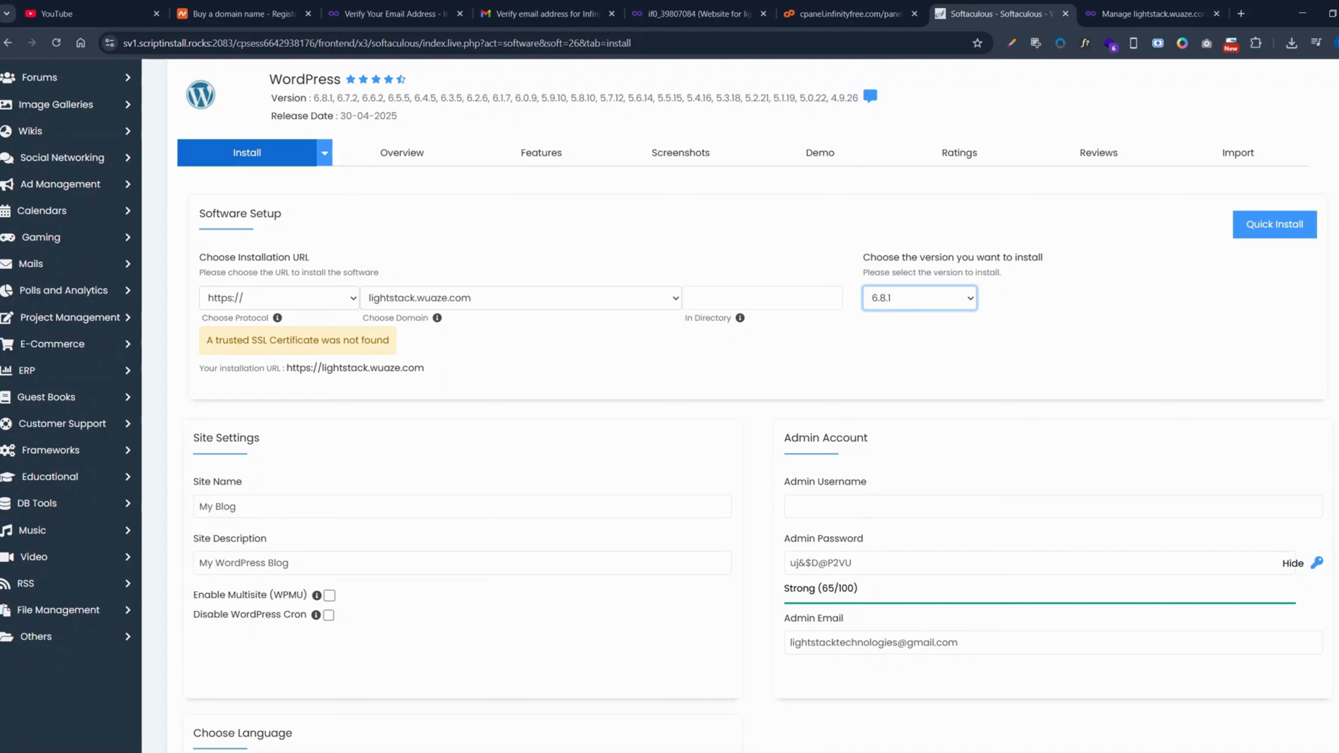
scroll(1068, 298, down, 3)
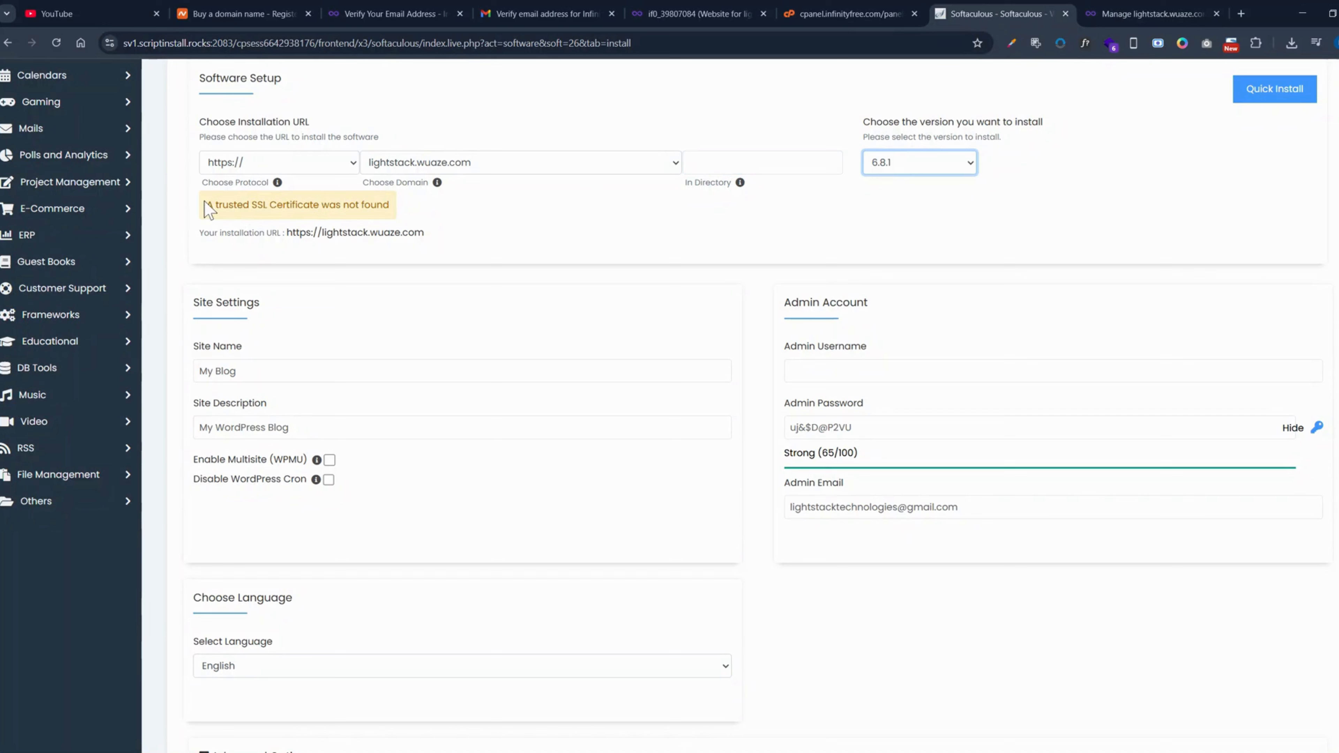
- Switch to the InfinityFree dashboard and open the order form for a new free SSL certificate
drag(206, 205, 389, 205)
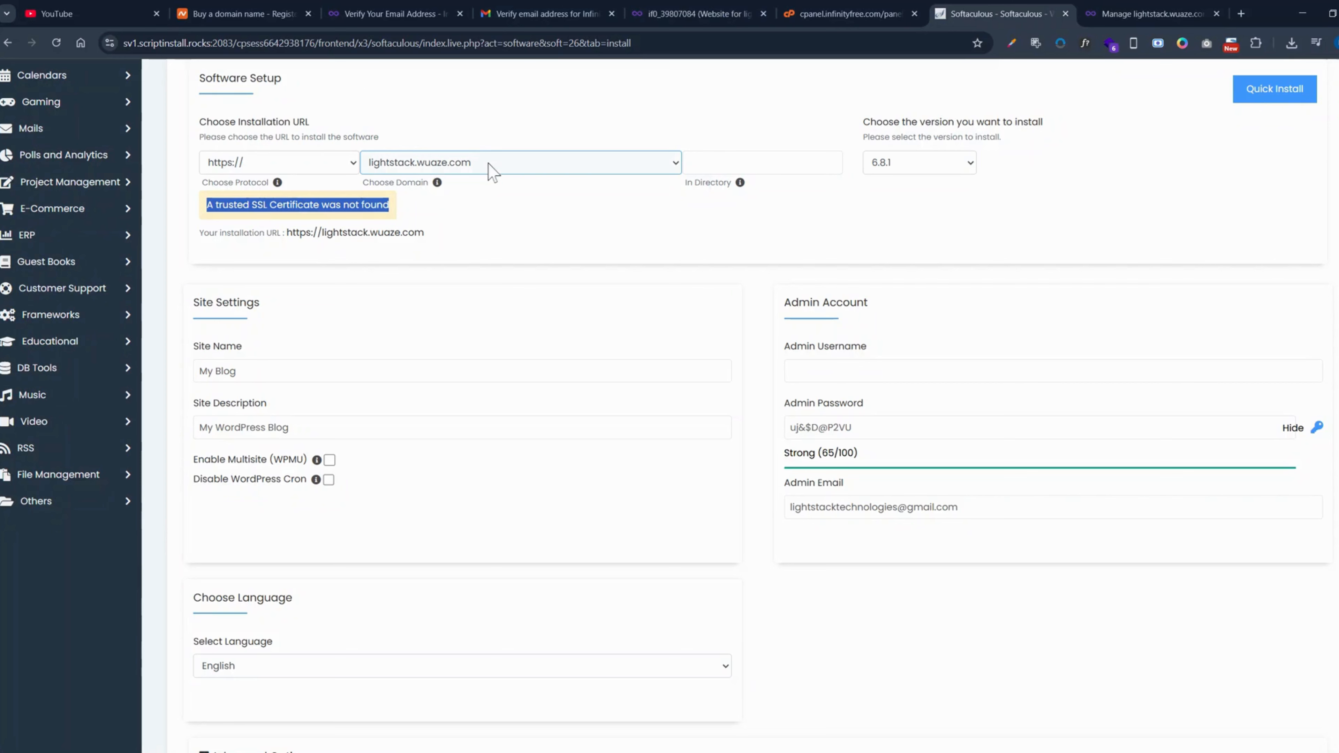
click(706, 19)
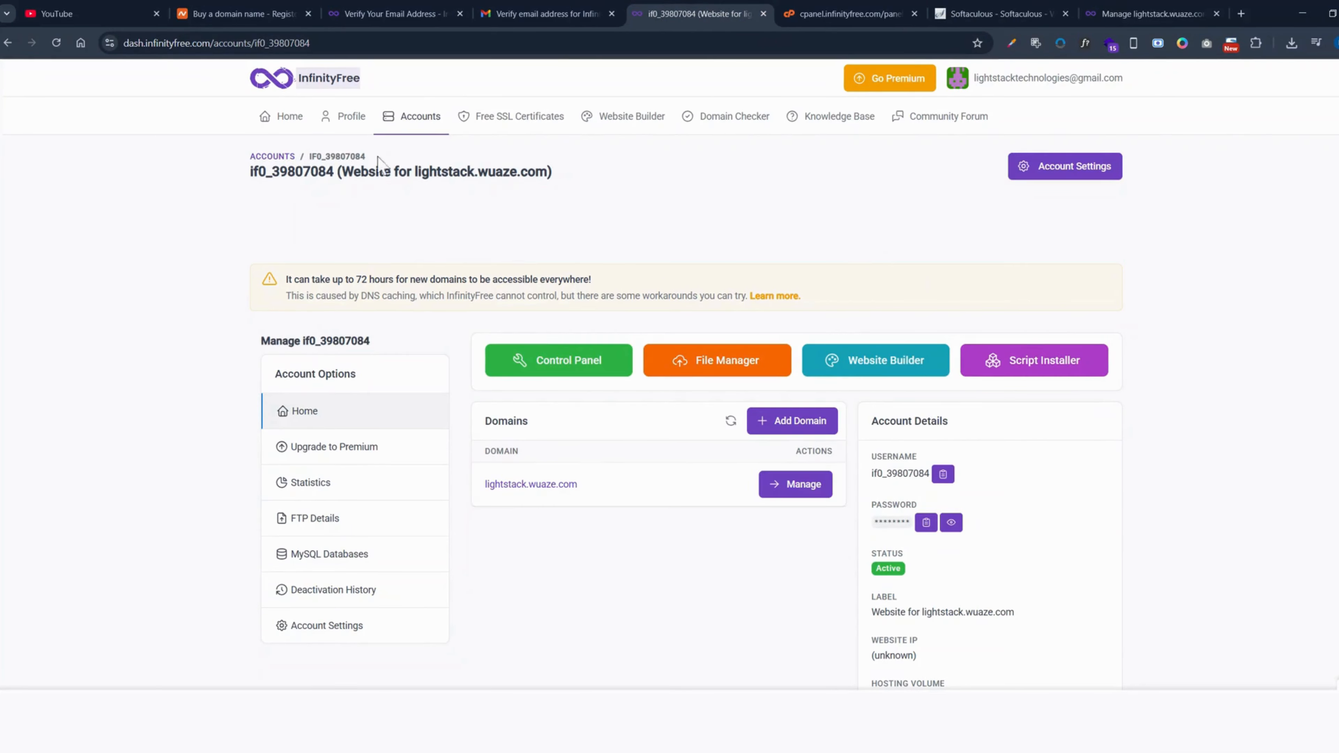
click(504, 127)
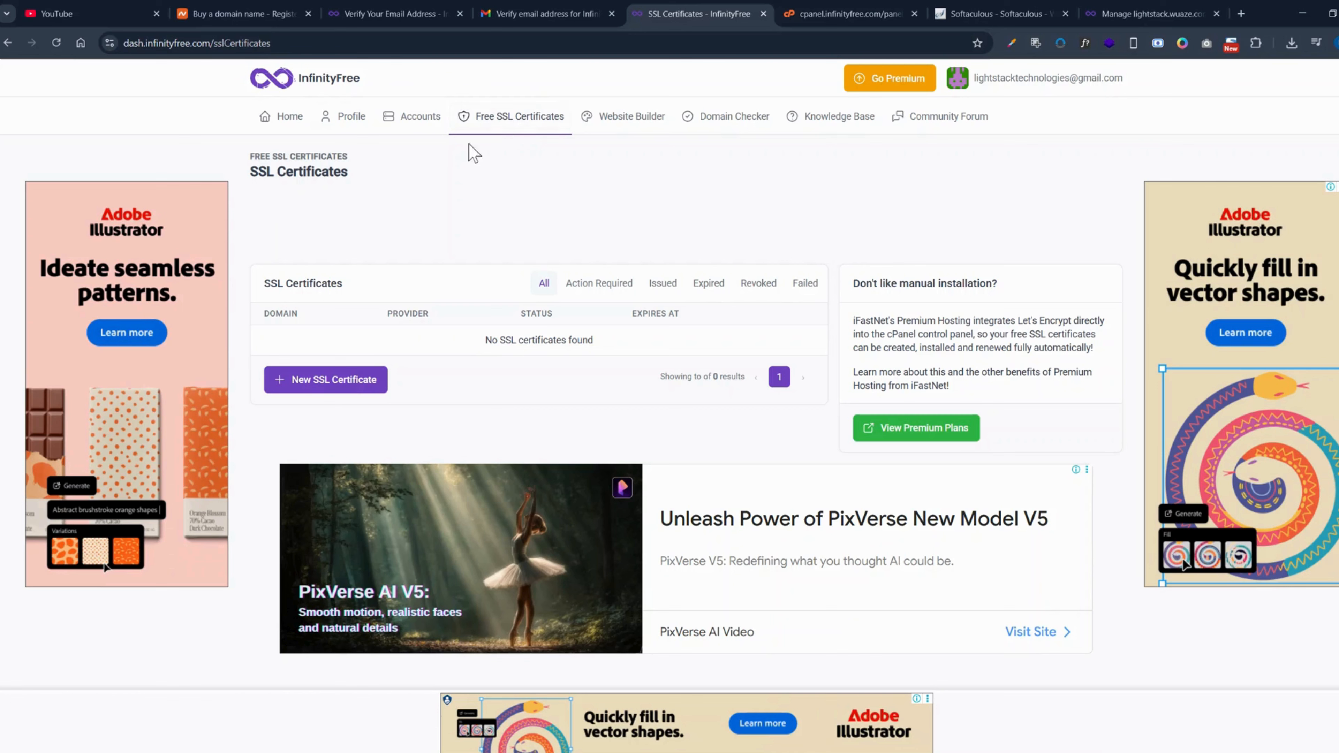
click(330, 384)
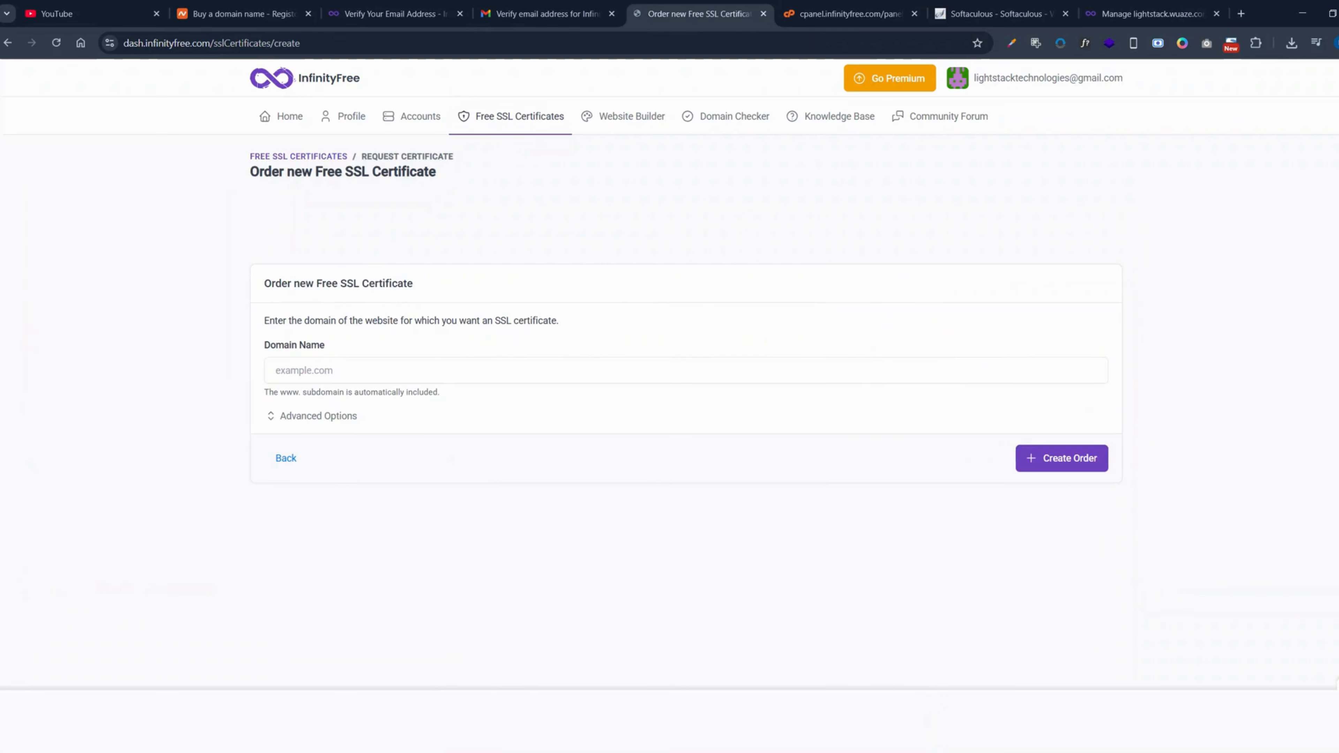
click(330, 371)
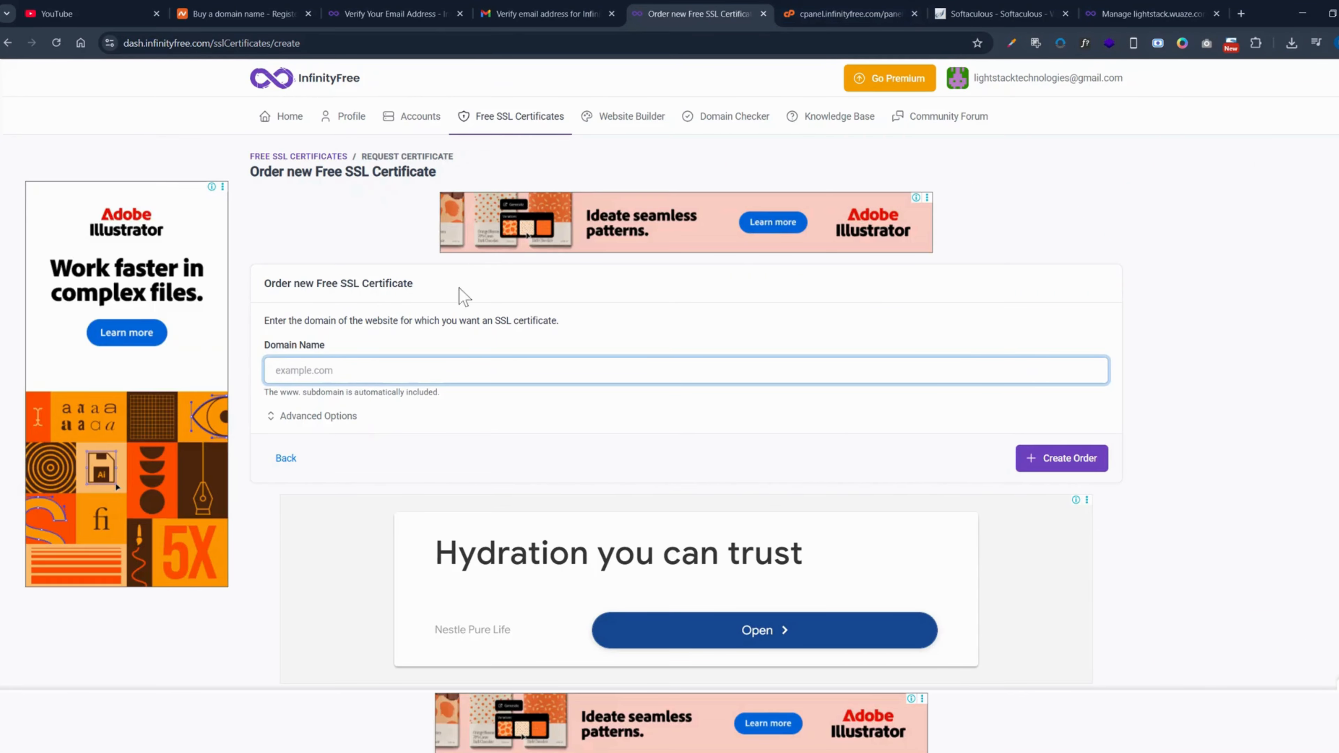
- Copy the domain lightstack.wuaze.com from the installation URL and try to order a free SSL certificate for it
click(1035, 15)
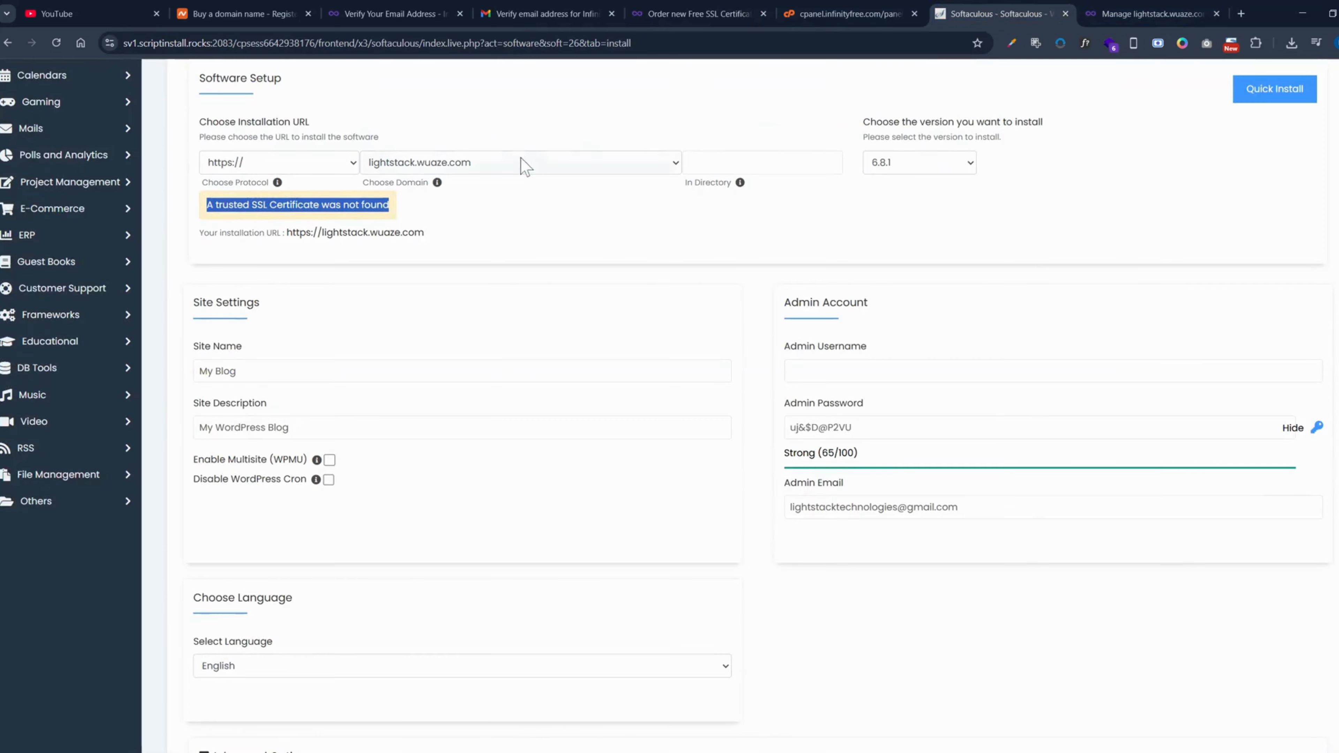
drag(490, 224, 325, 245)
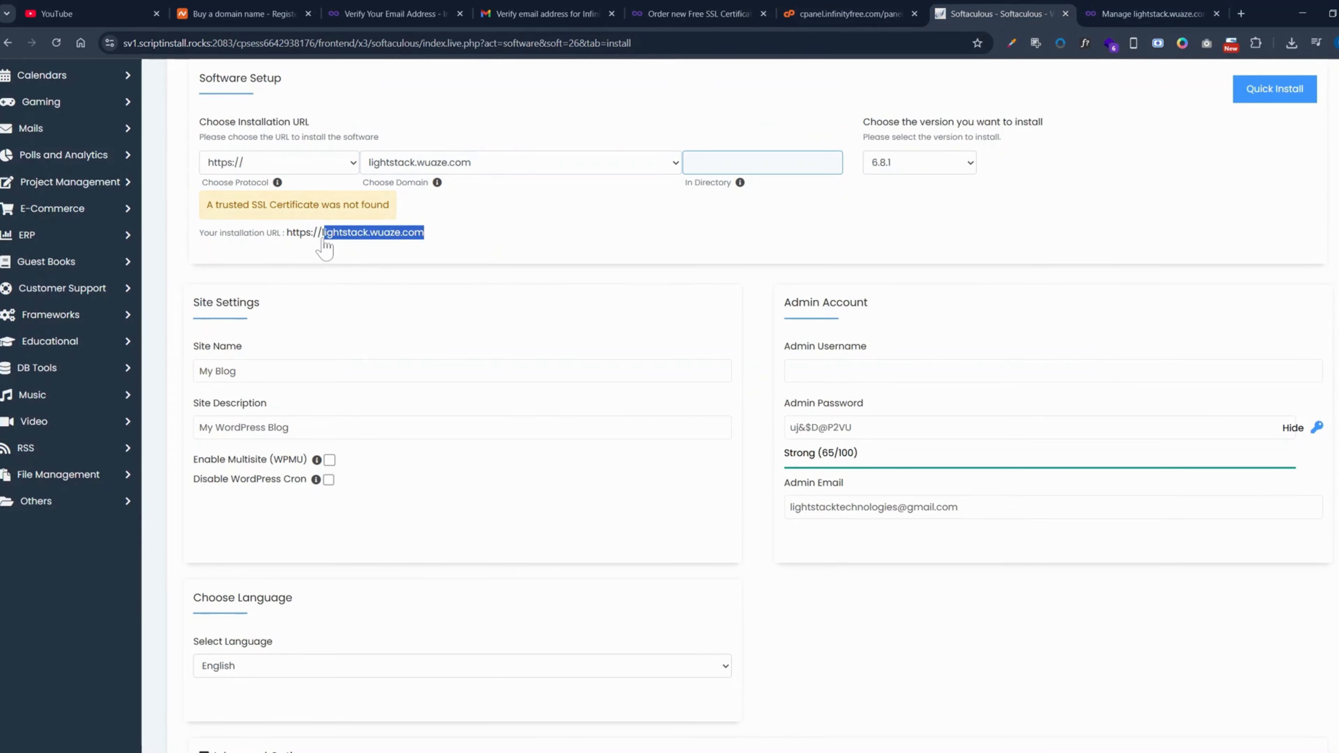
click(690, 13)
text(lightstack.wuaze.com)
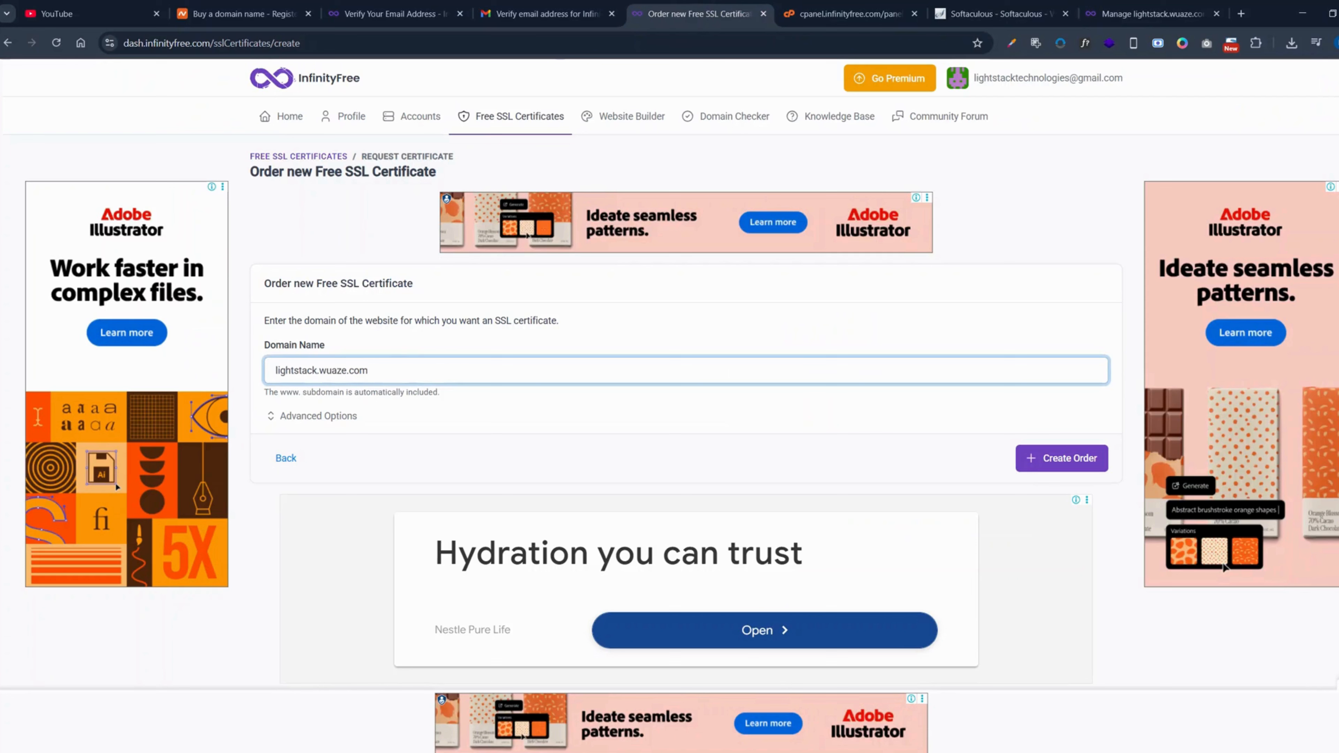
click(1058, 465)
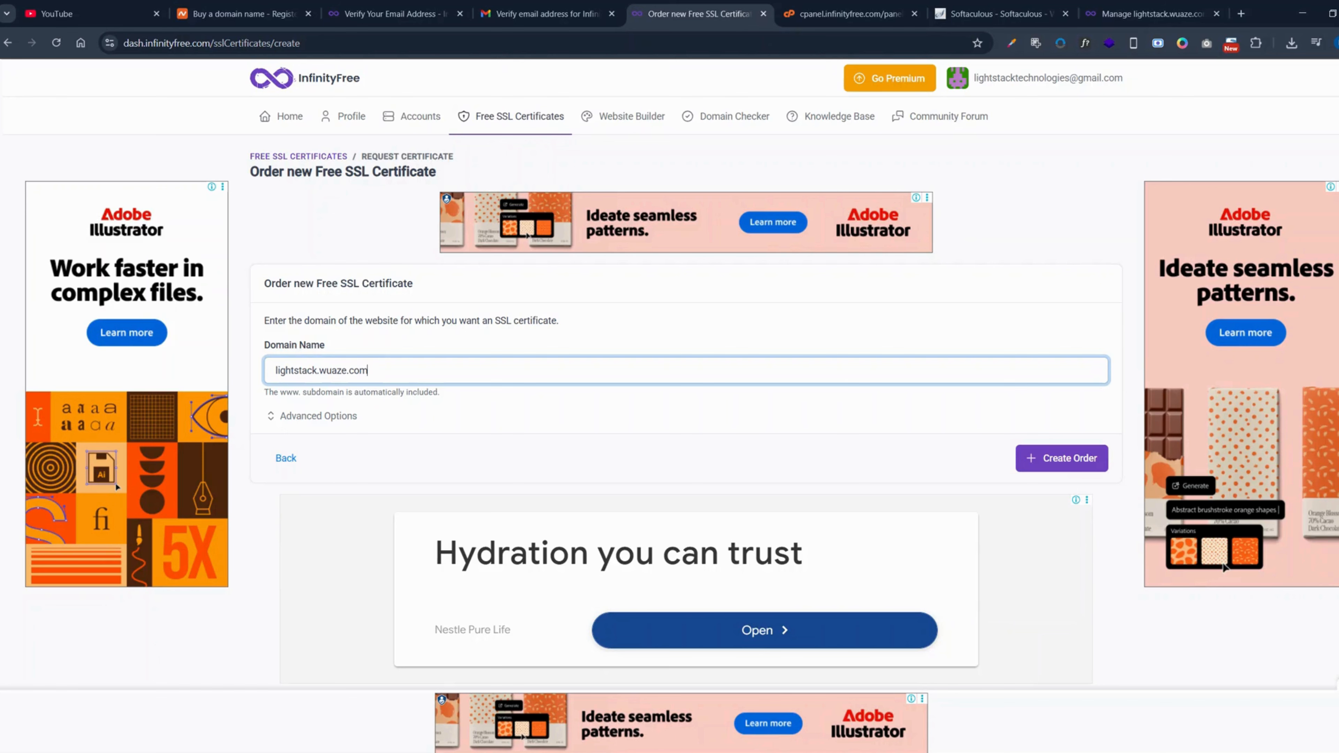
click(1065, 458)
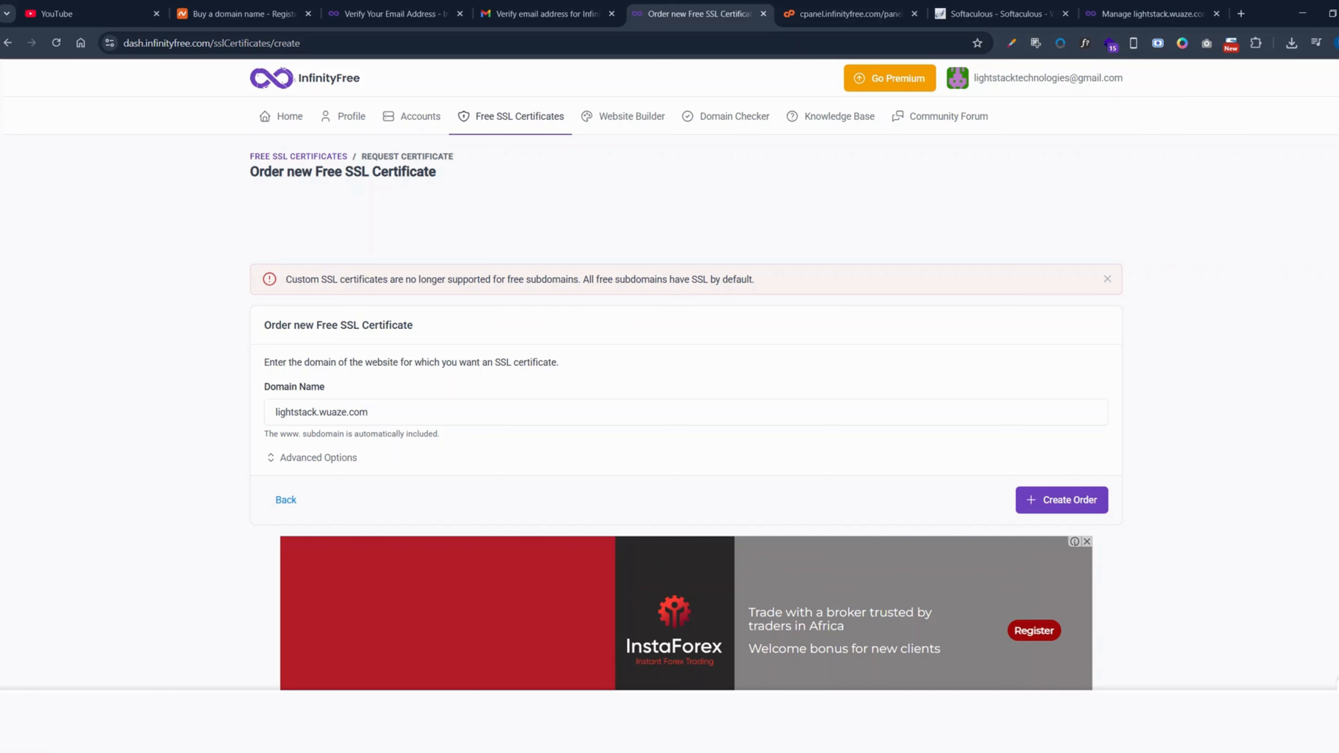
- Return to the Softaculous WordPress installation form and set the site name to "Lightstack Ecommerce Training"
click(987, 12)
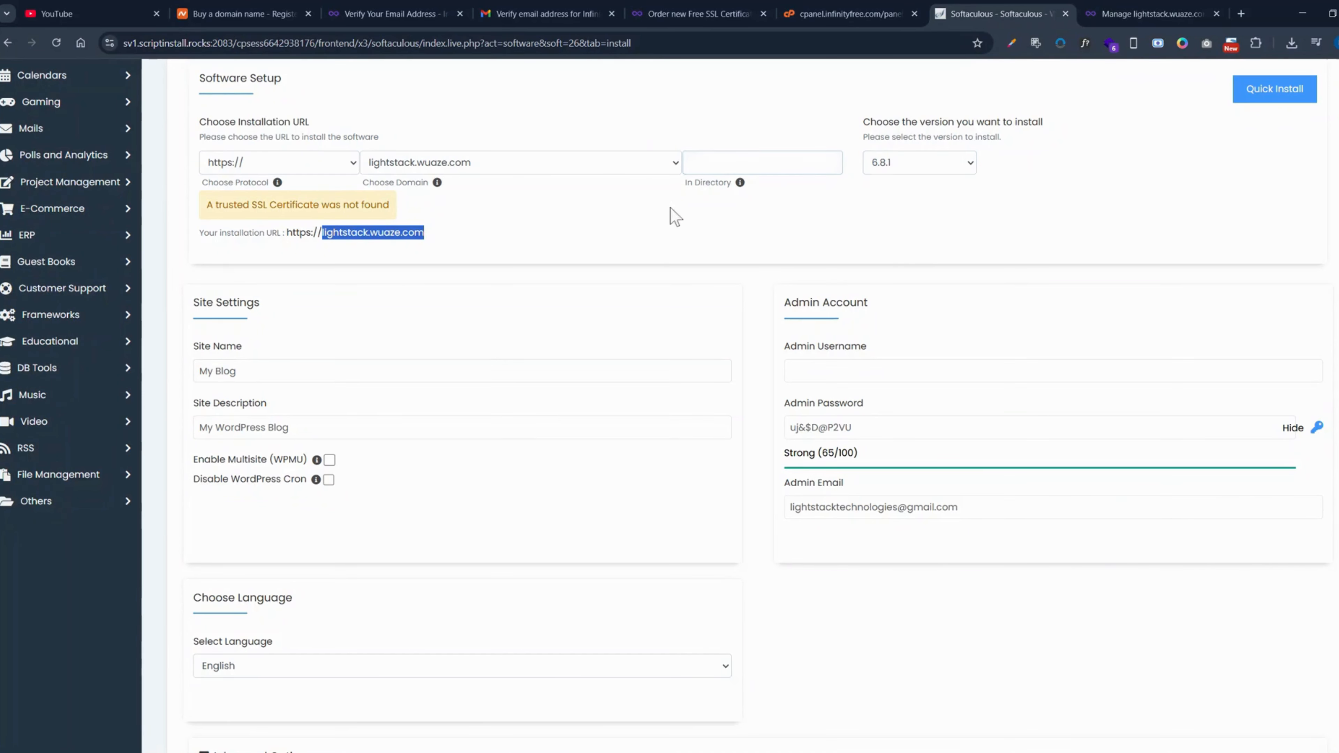
click(238, 371)
key(ctrl+a)
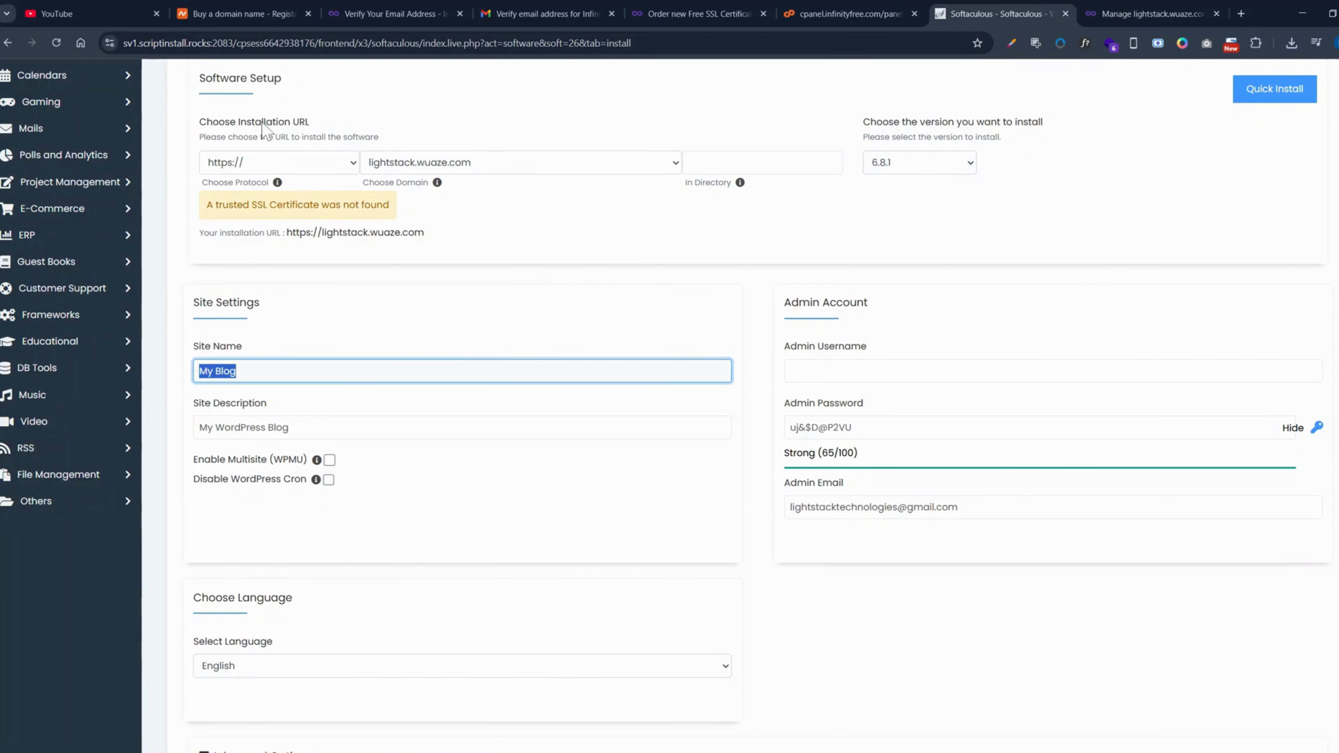
scroll(231, 153, up, 1)
scroll(230, 148, up, 3)
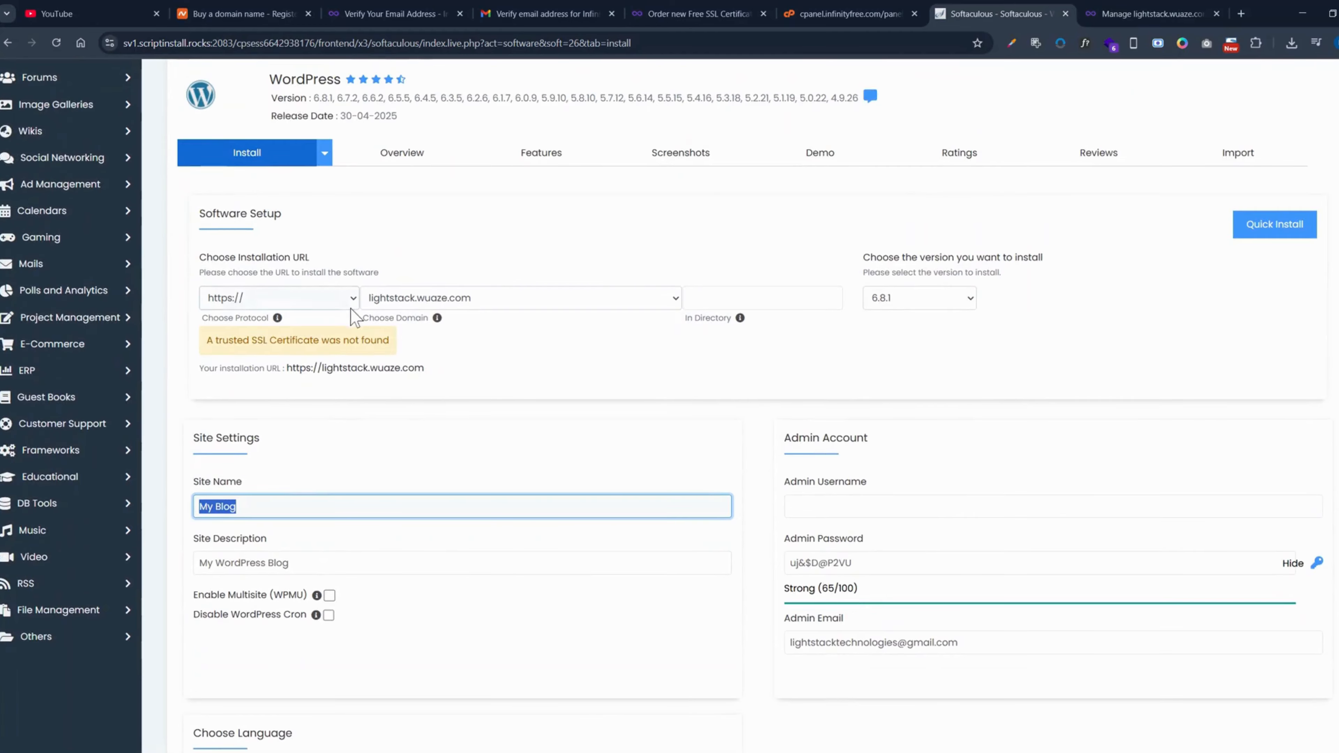
scroll(316, 317, down, 3)
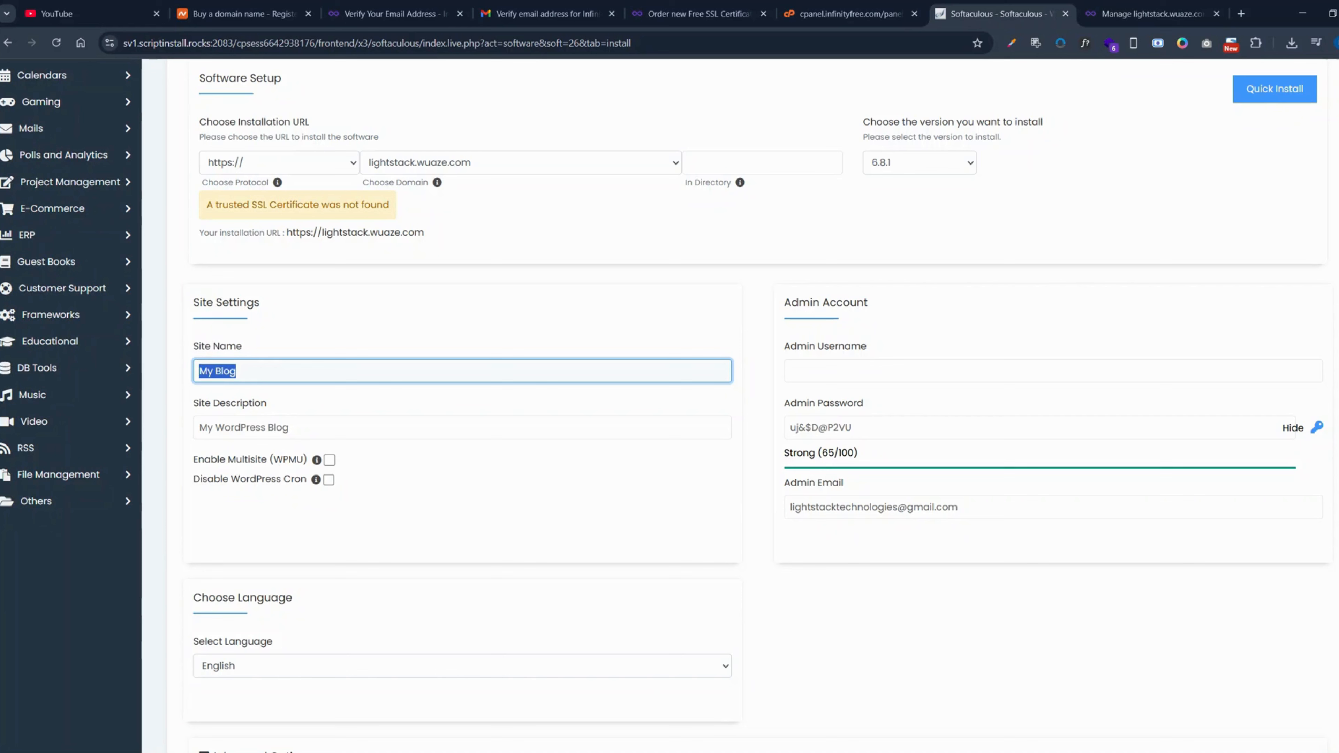
click(237, 371)
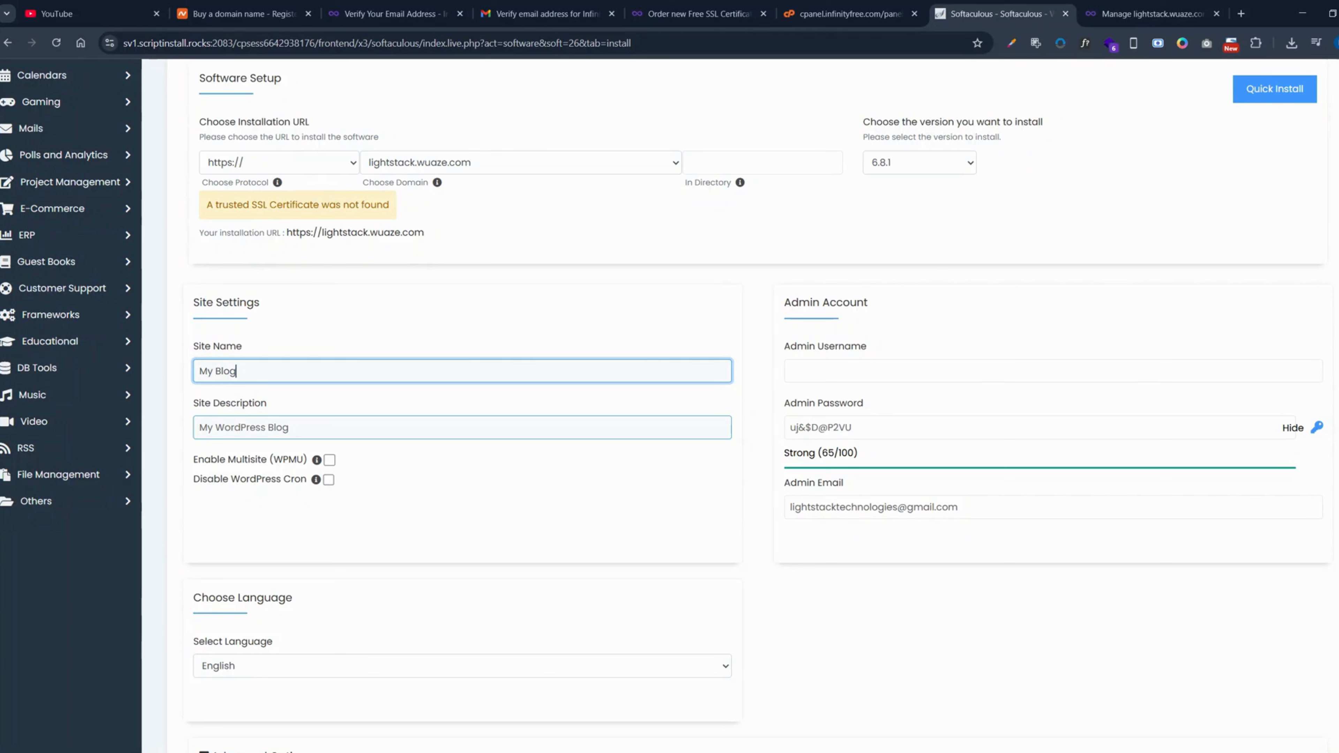
key(ctrl+a)
text(Lui)
text(ightt)
text(stack)
text( Ecommerce )
text(training)
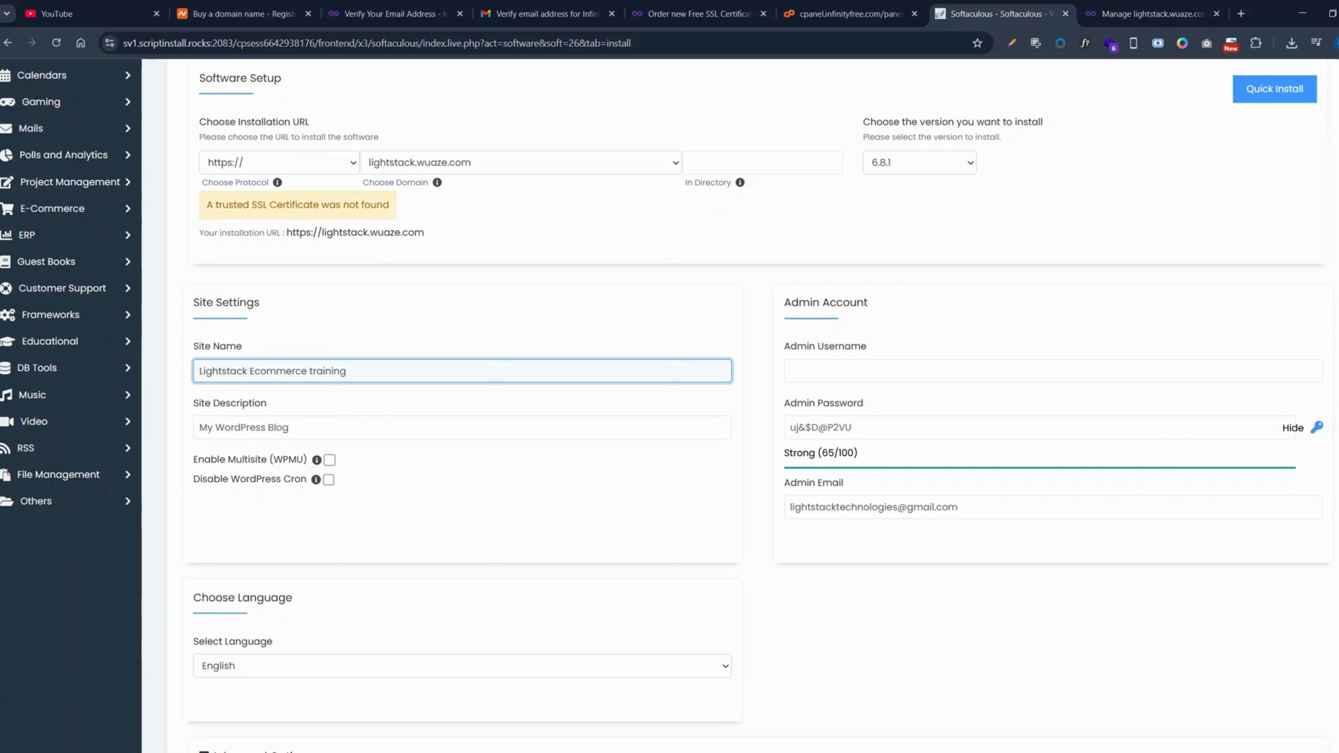
key(BackSpace)
text(T)
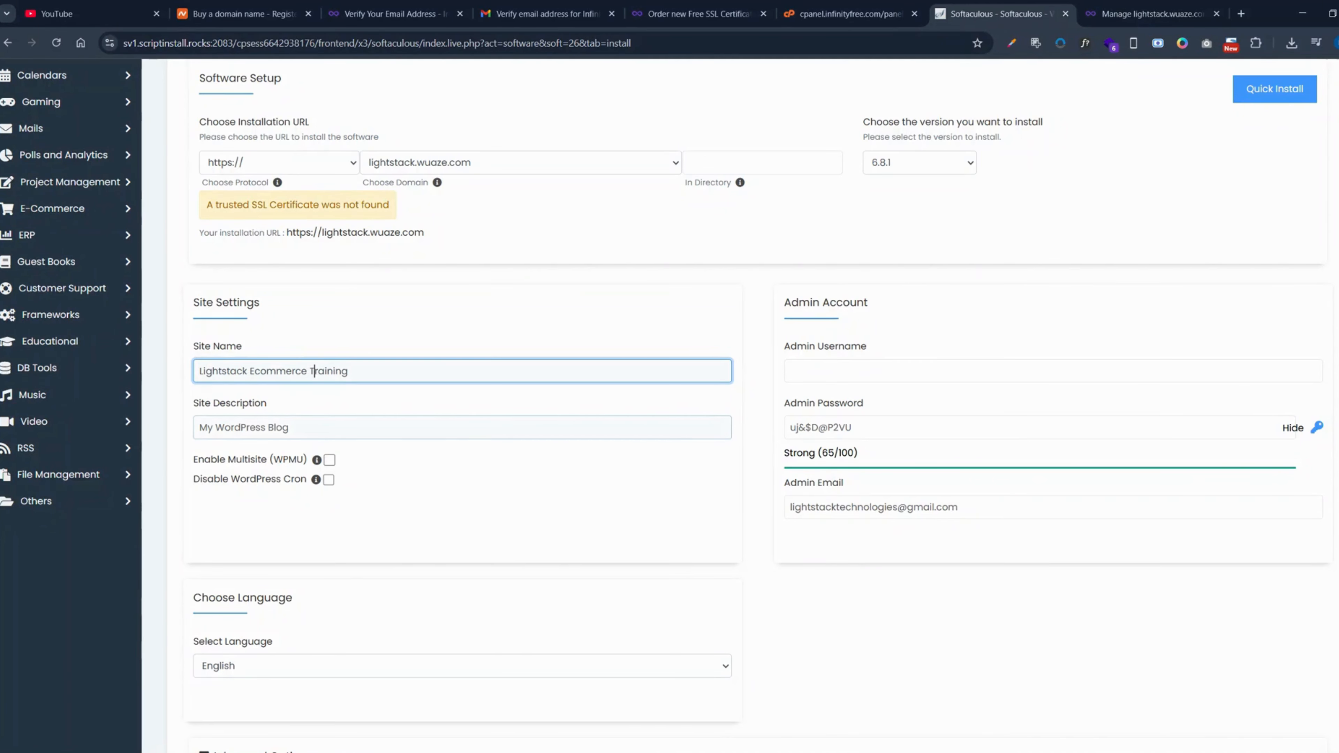
- Copy the site name into the site description and extend it to "Lightstack Ecommerce Website Training"
key(Tab)
key(shift+Tab)
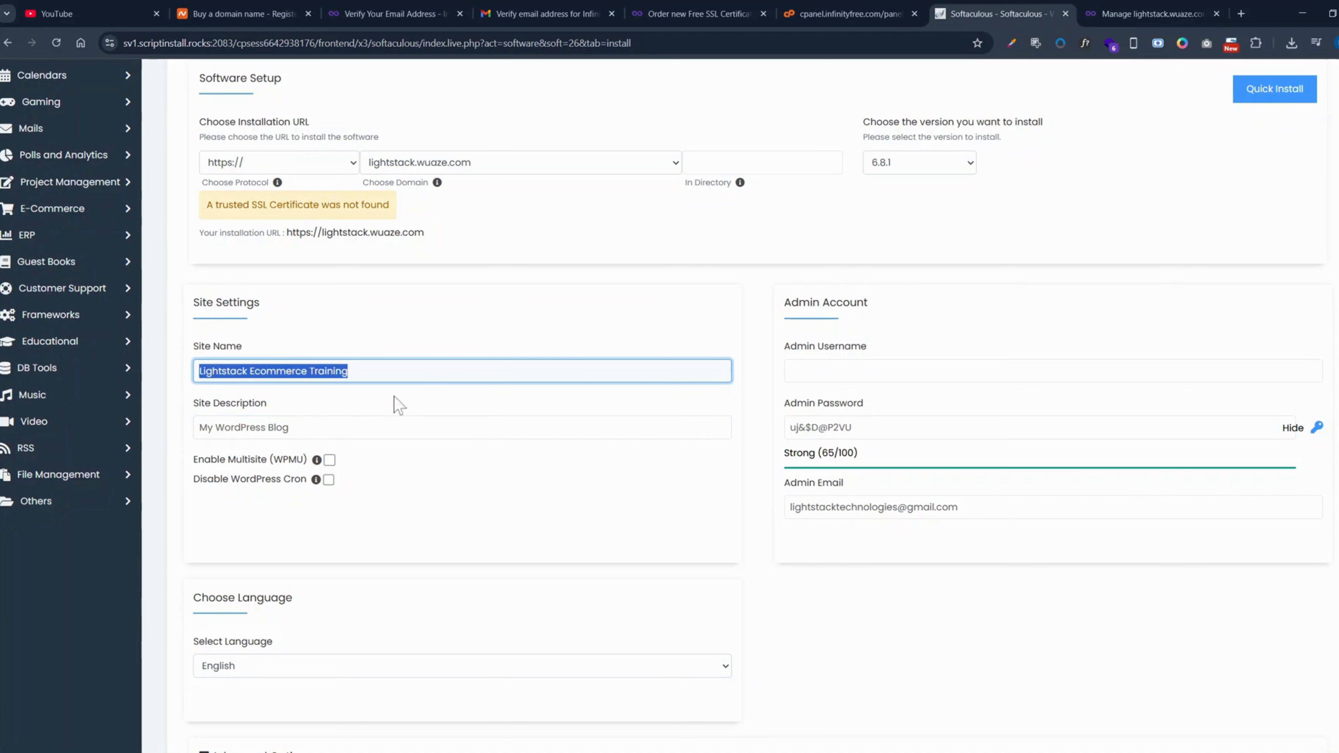
key(ctrl+c)
click(399, 427)
key(ctrl+a)
key(BackSpace)
key(ctrl+v)
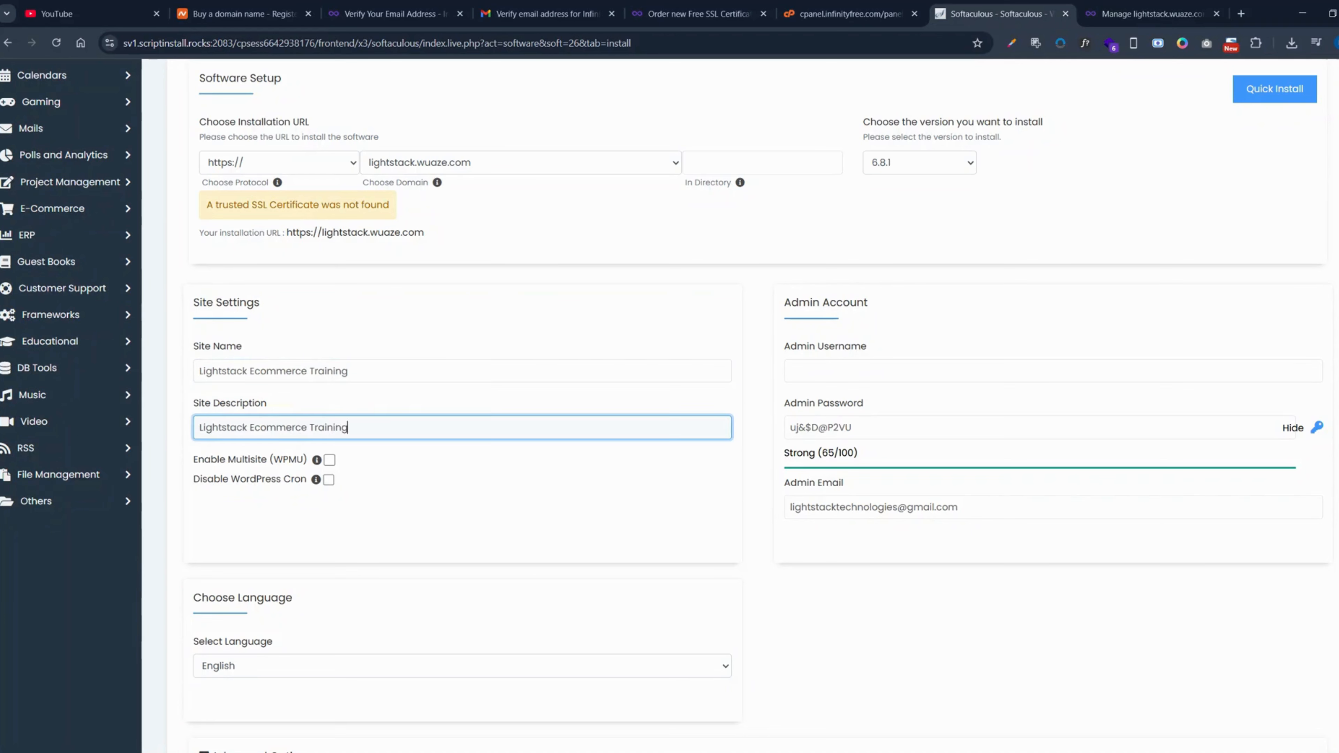
click(307, 427)
text(Website)
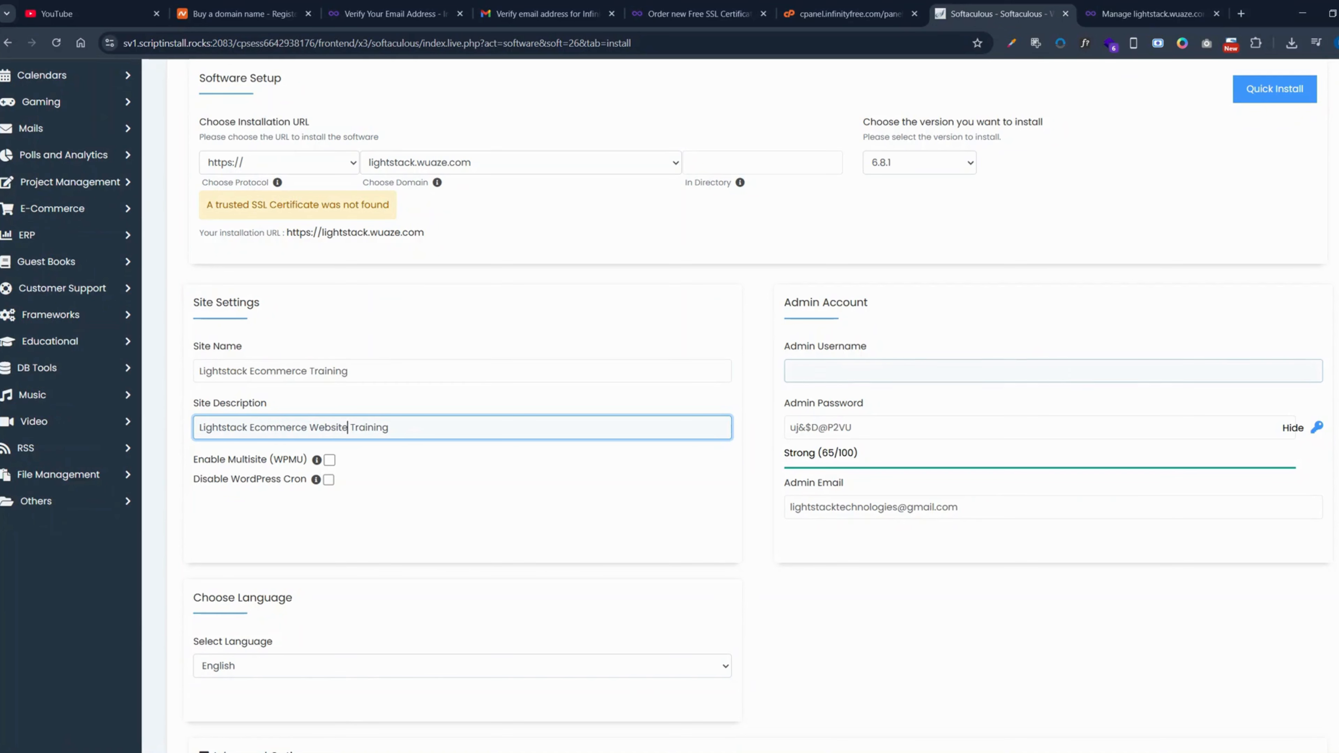
- Set the WordPress admin username to "Lightstack"
click(843, 371)
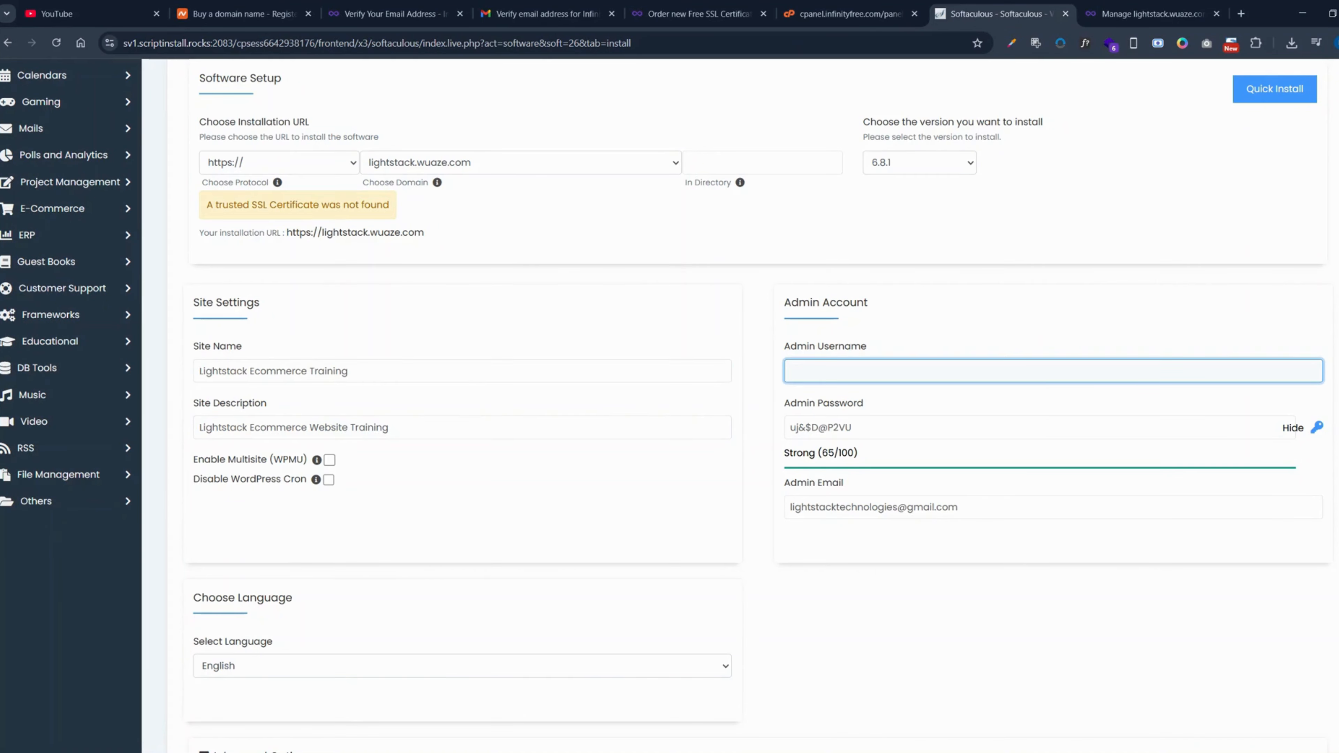
text(lizzydahunsi)
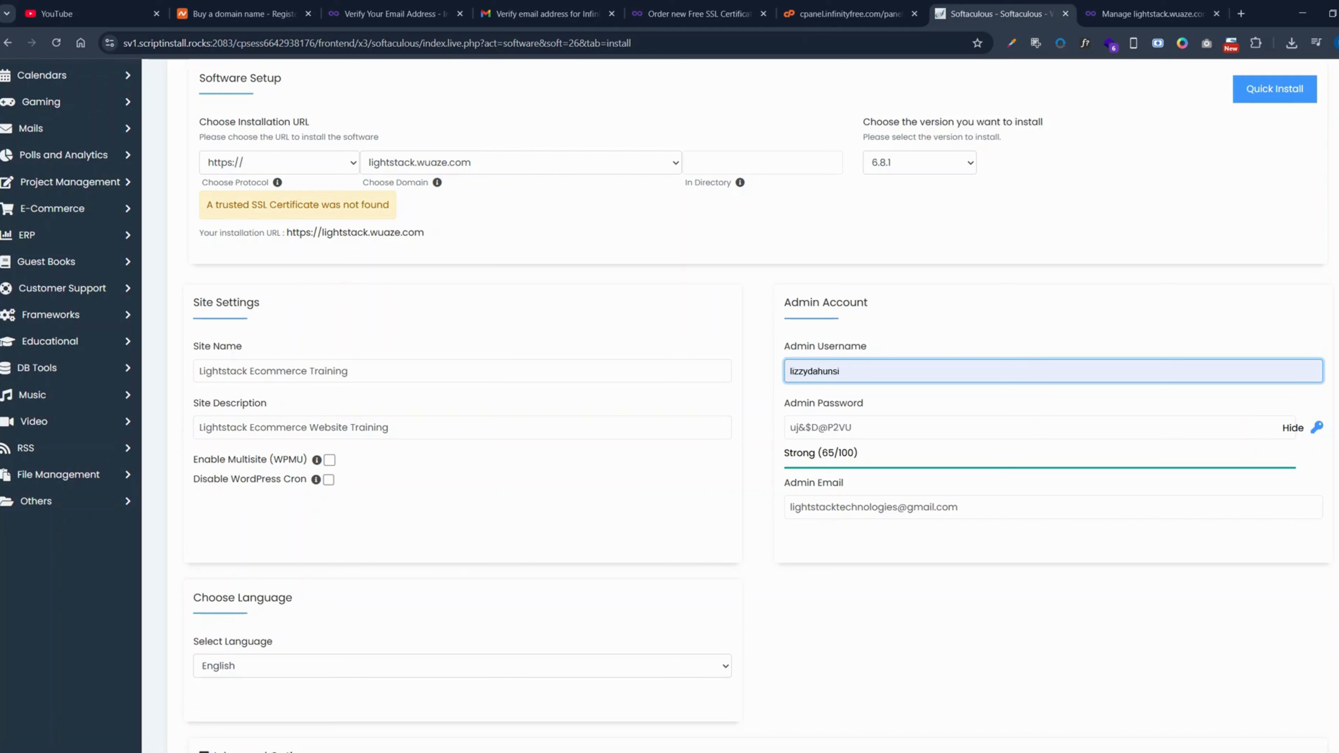
text(L)
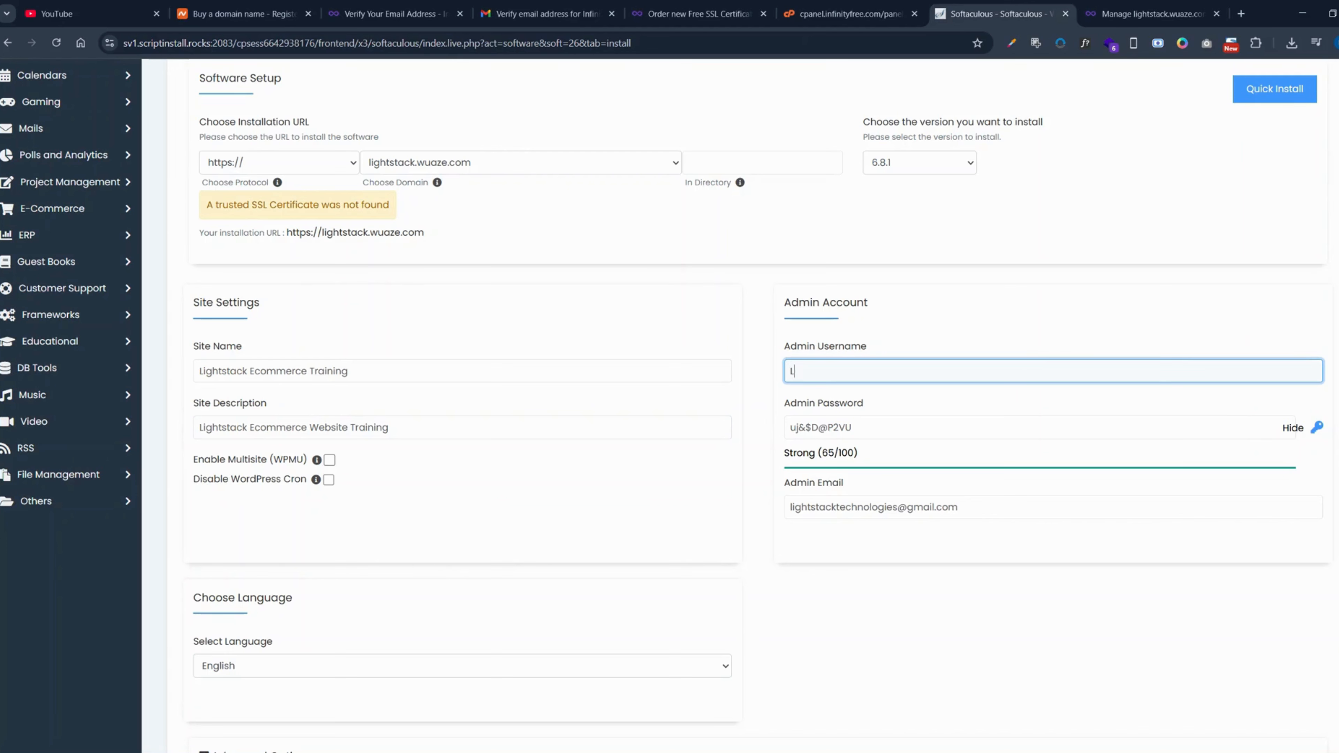
text(ighttsstack)
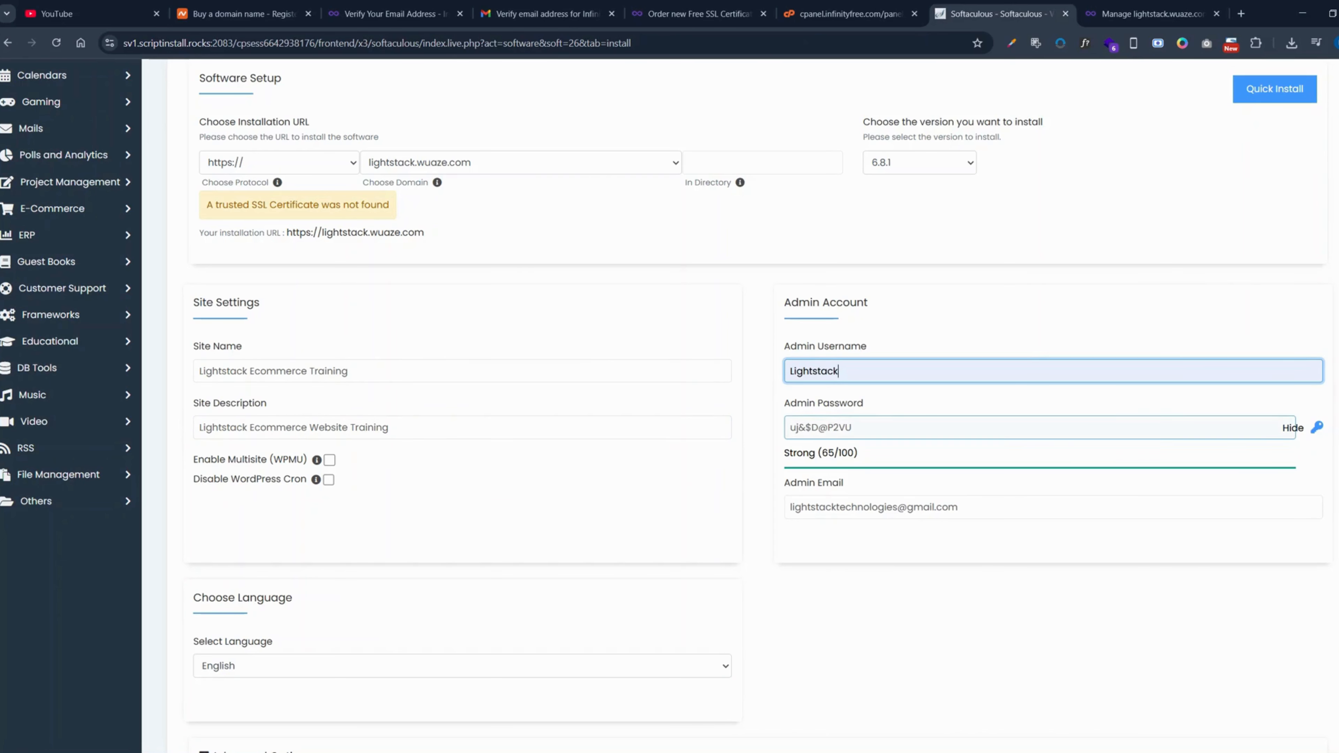
- Hide the admin password characters and replace the generated password with a custom admin password
key(Tab)
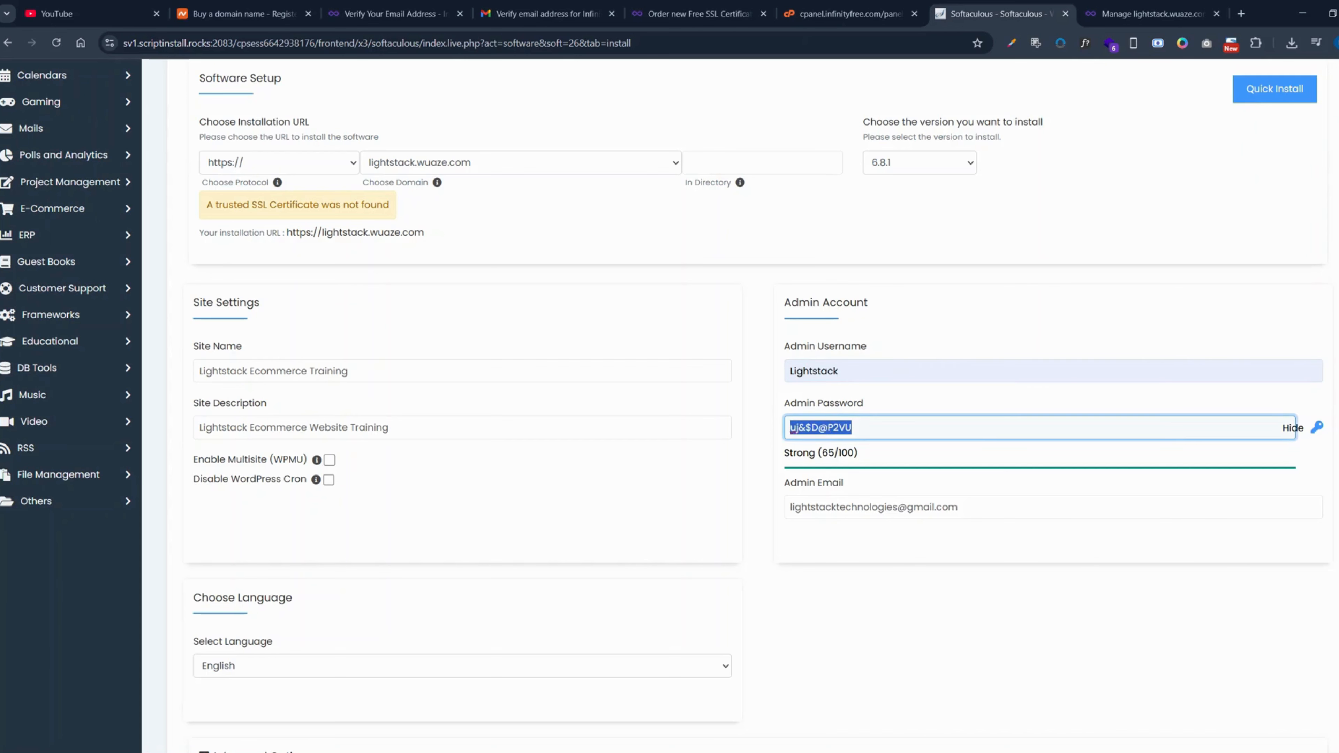
click(1292, 428)
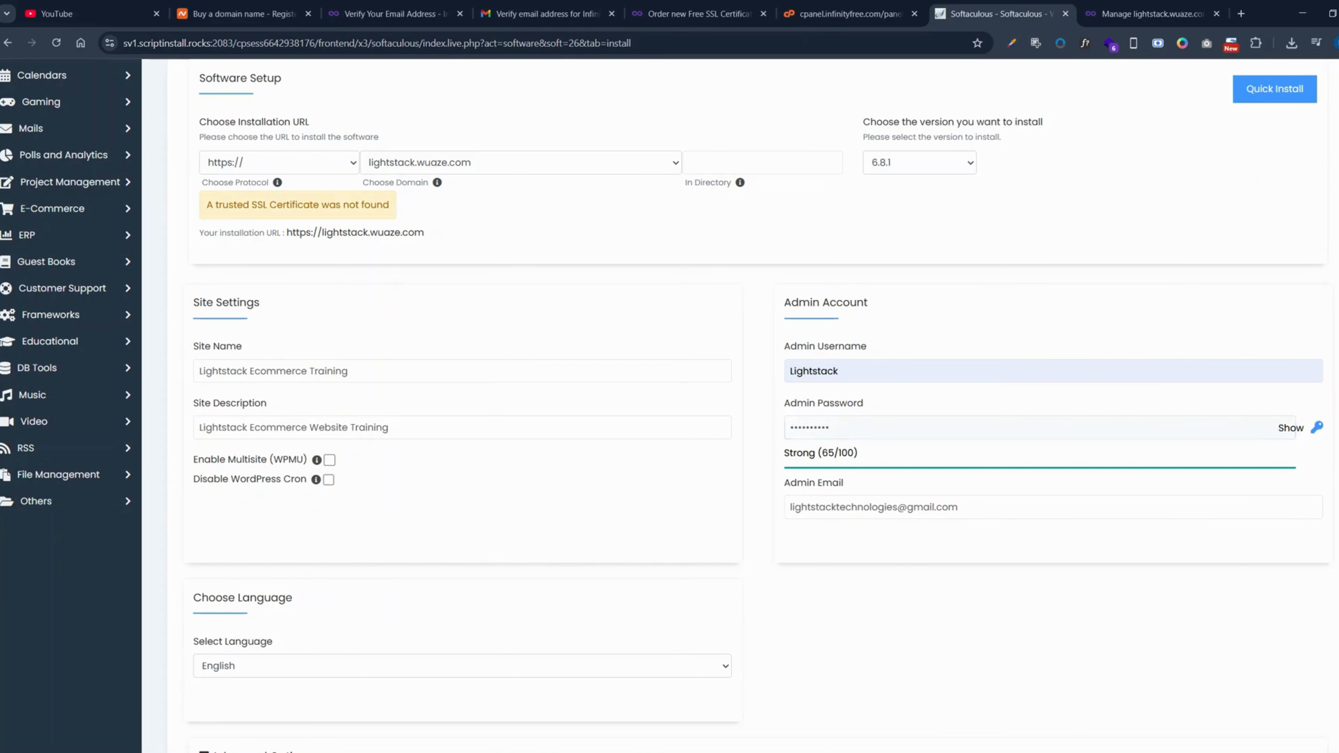
double_click(812, 428)
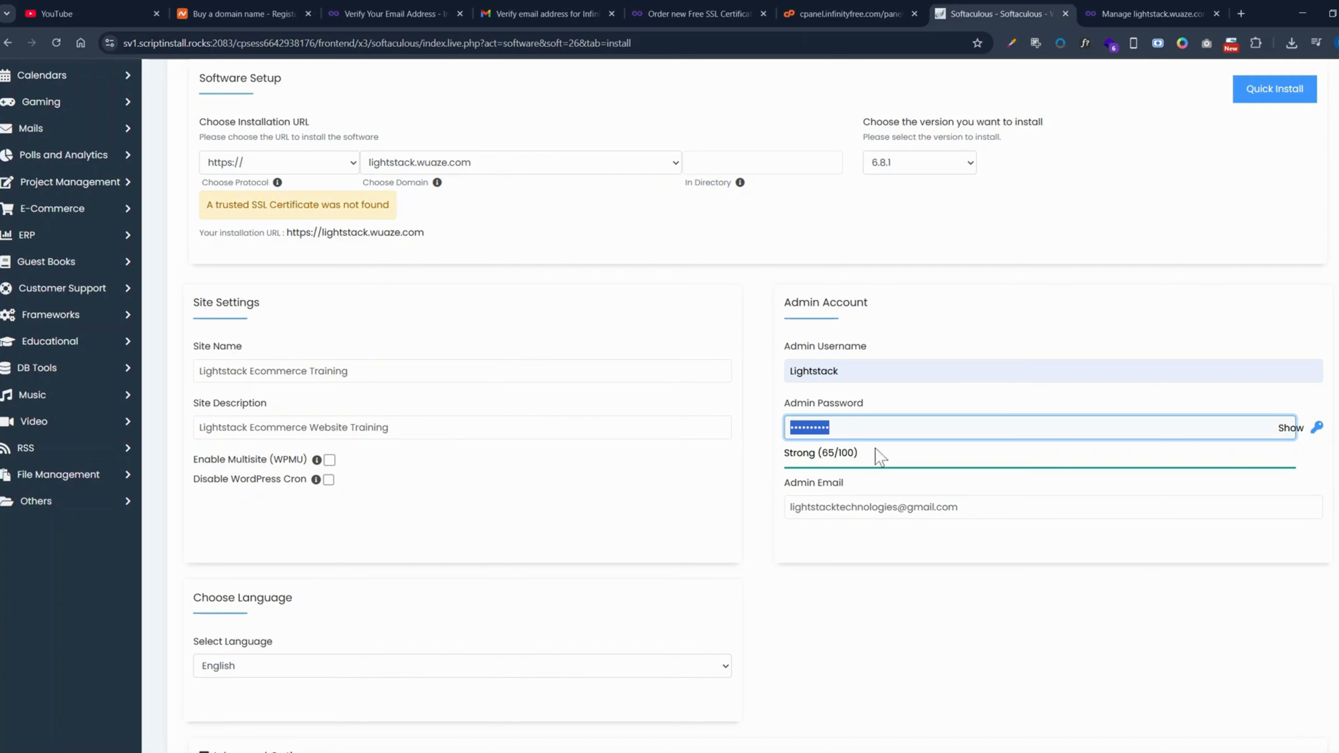
text(*******)
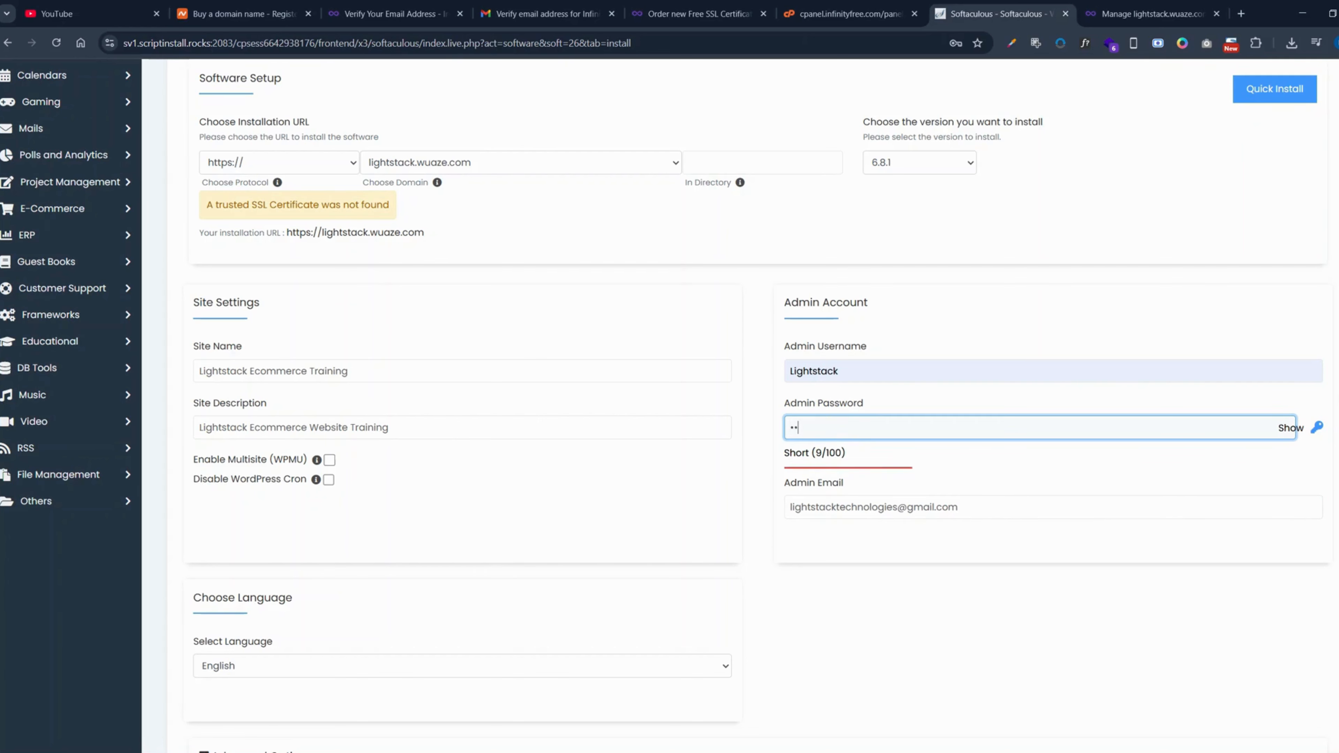
text(*)
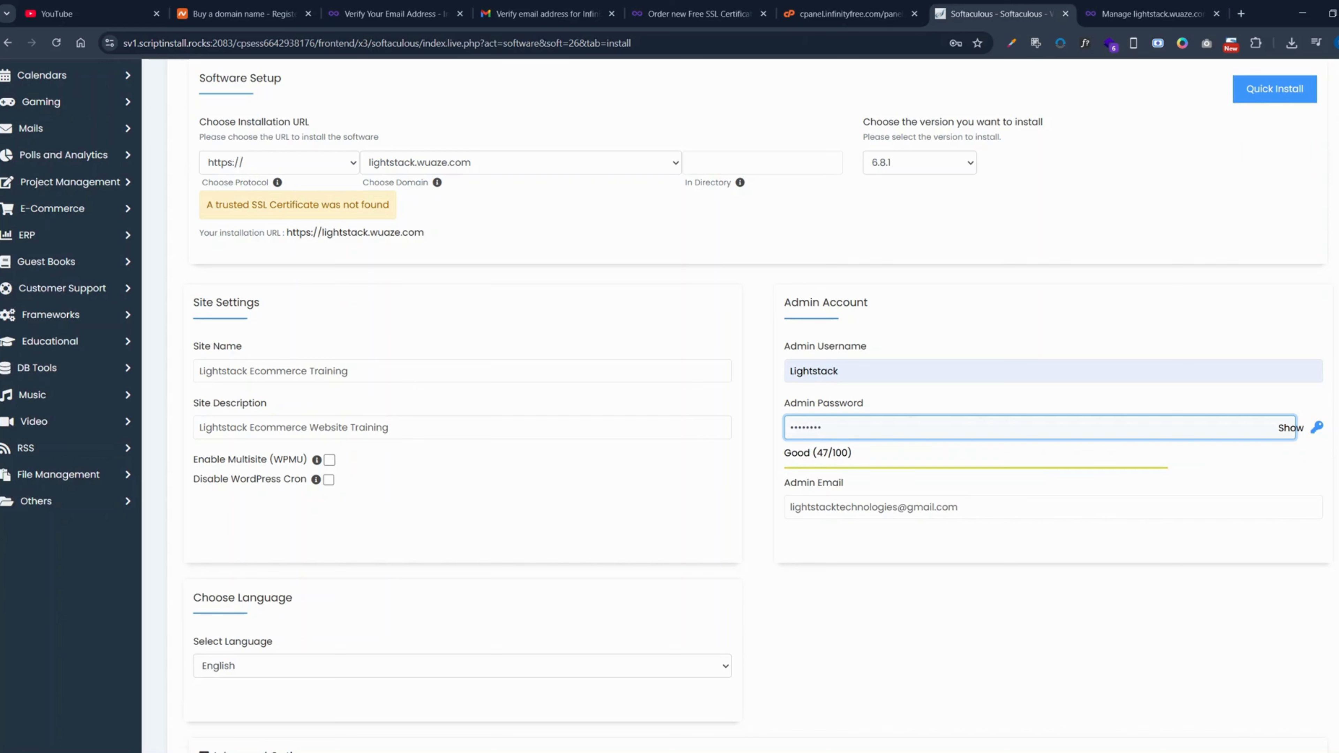
text(*)
- Strengthen the WordPress admin password by extending it with additional characters
key(BackSpace)
text(*)
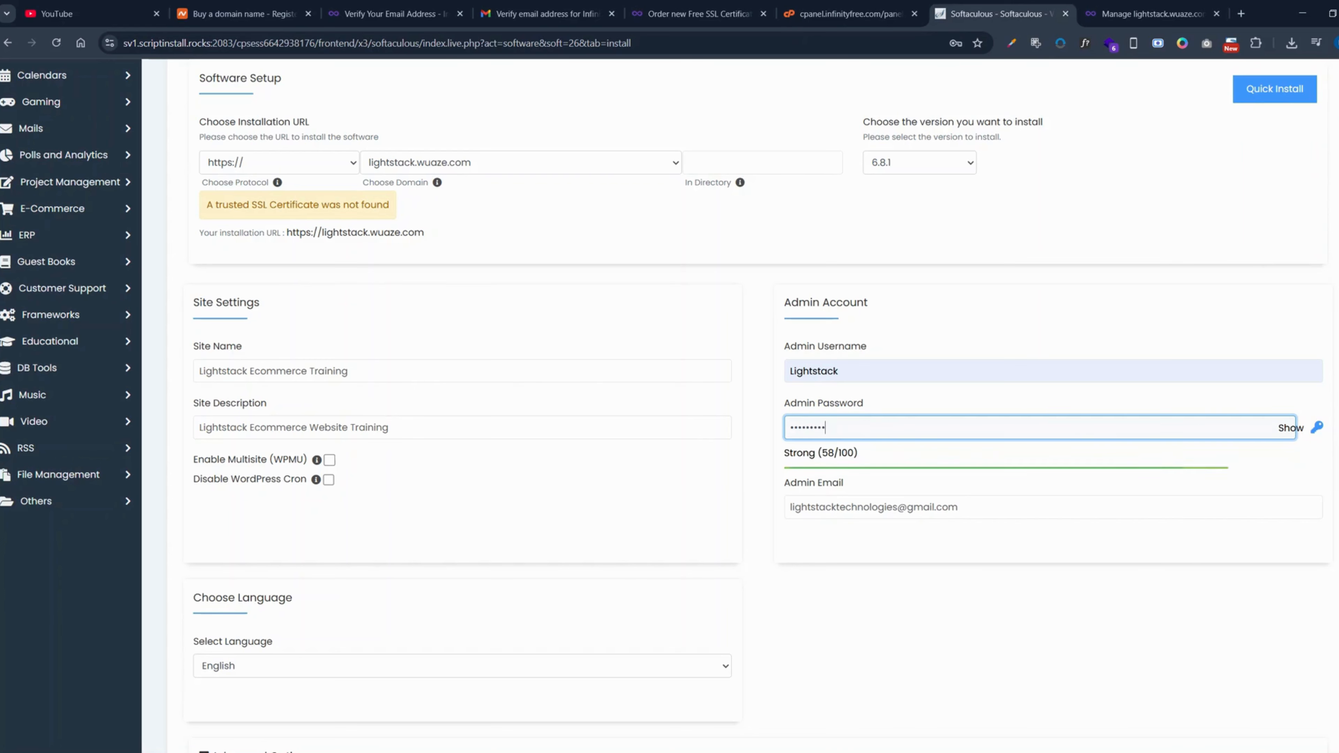
text(*)
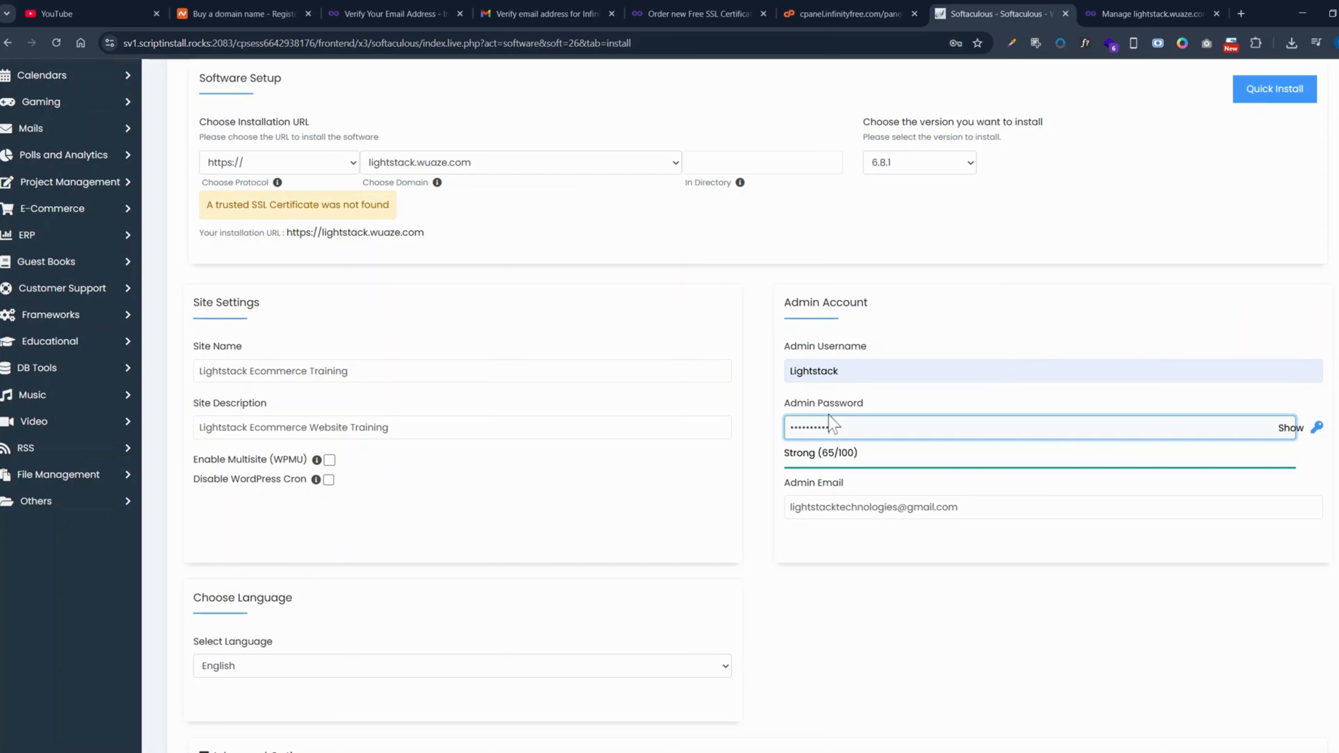
click(830, 425)
- Review the site settings and the available installation languages, keeping English selected
scroll(827, 477, down, 2)
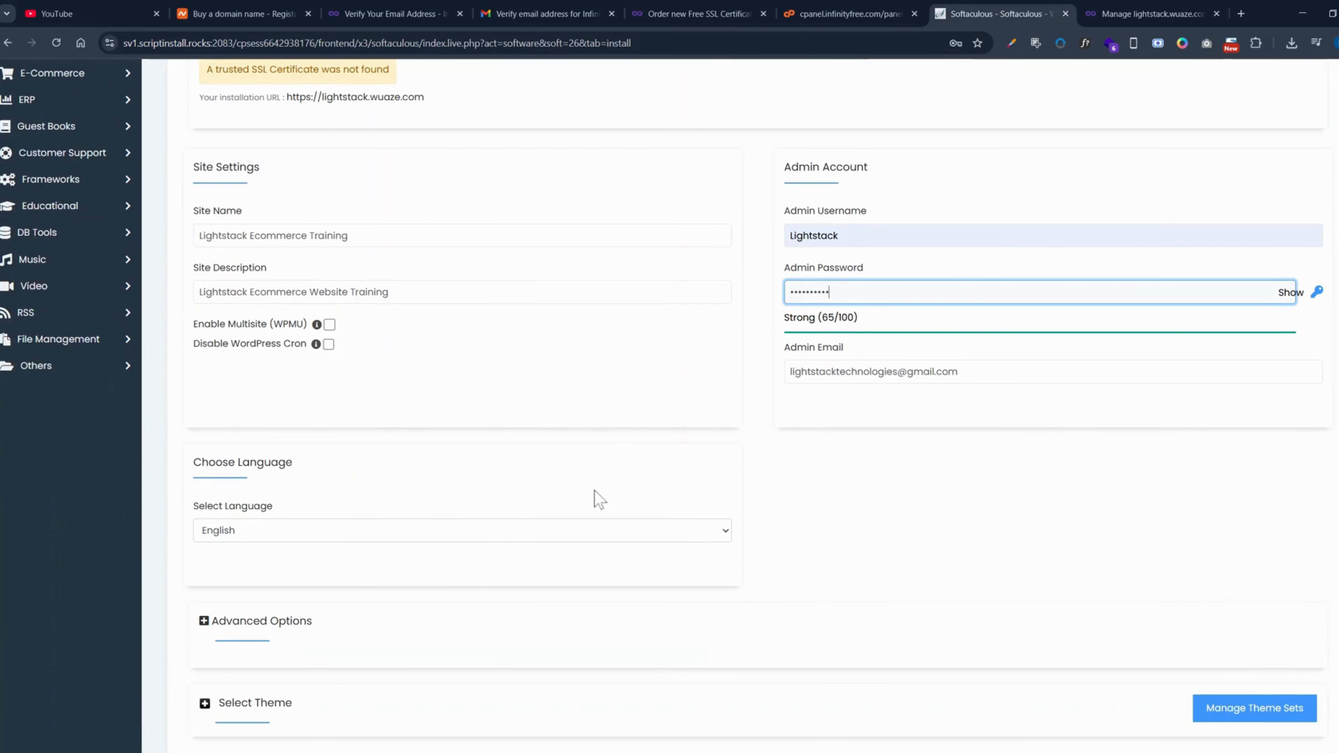
scroll(328, 352, down, 2)
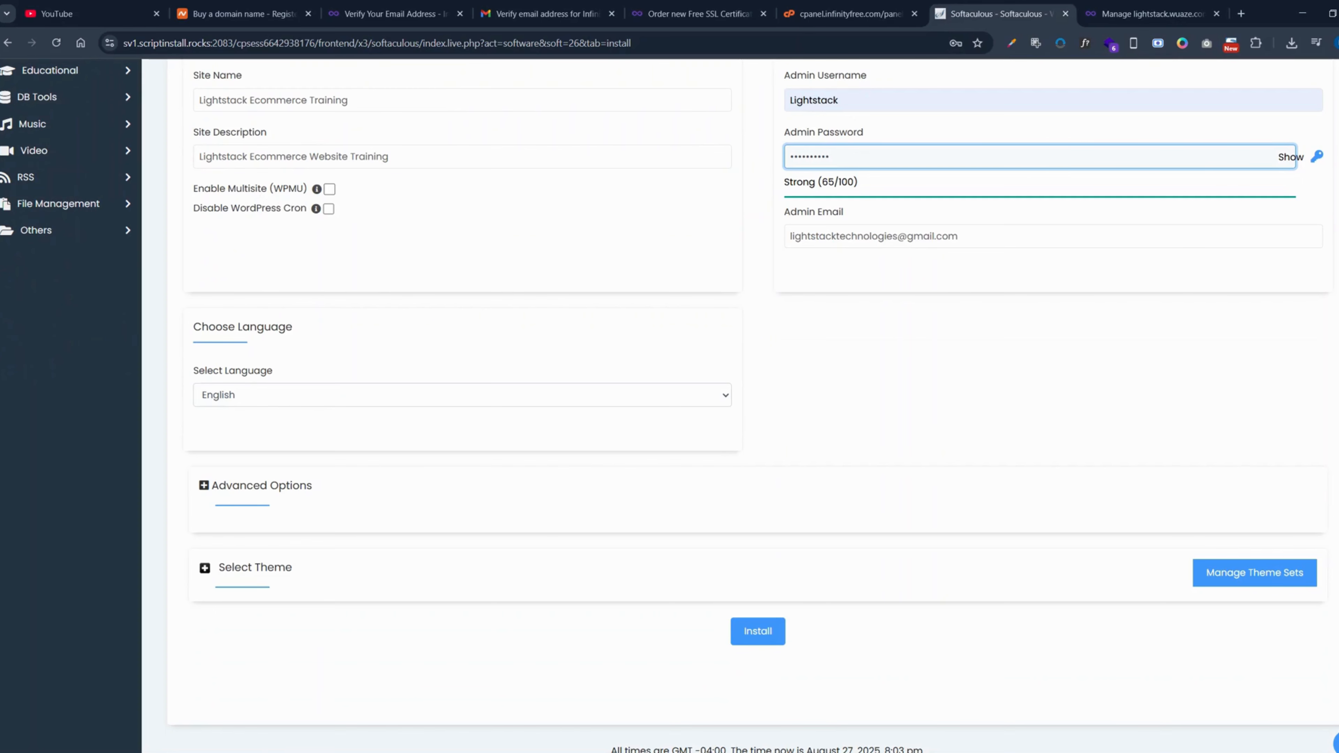
mouse_move(318, 190)
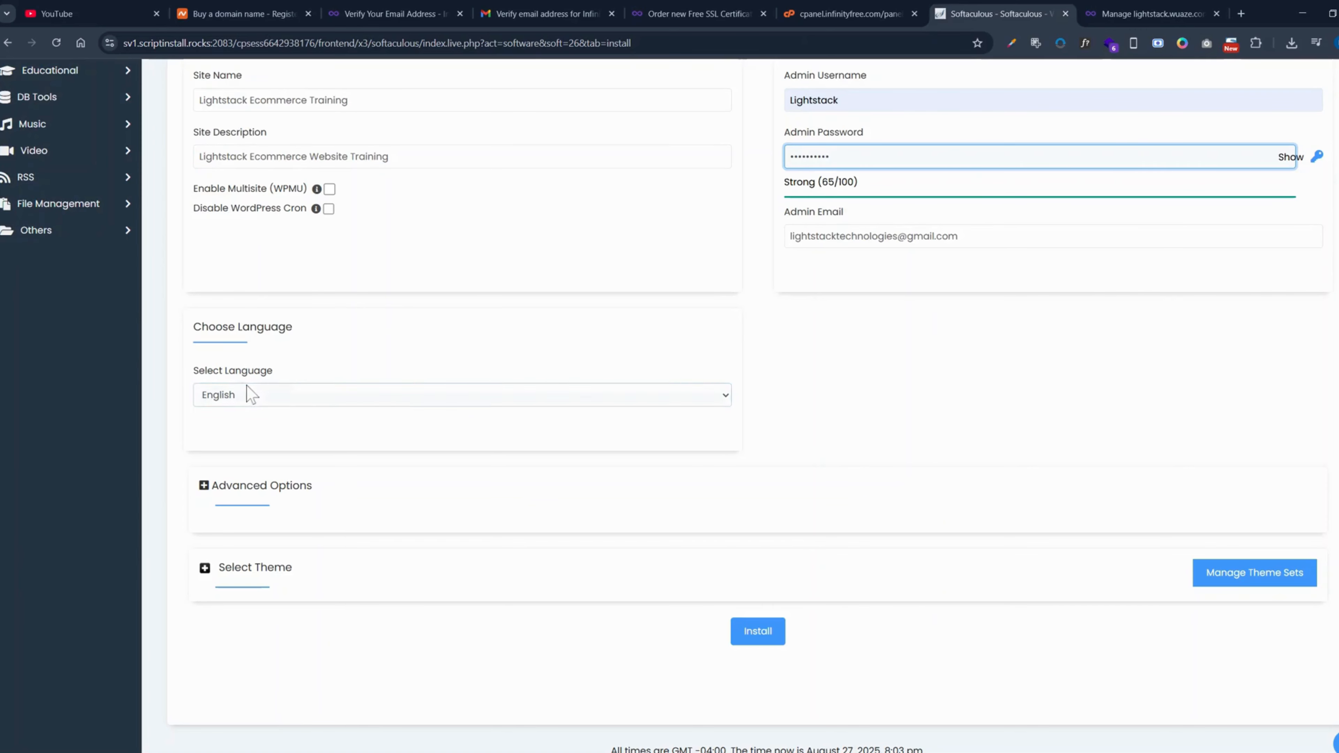
click(230, 396)
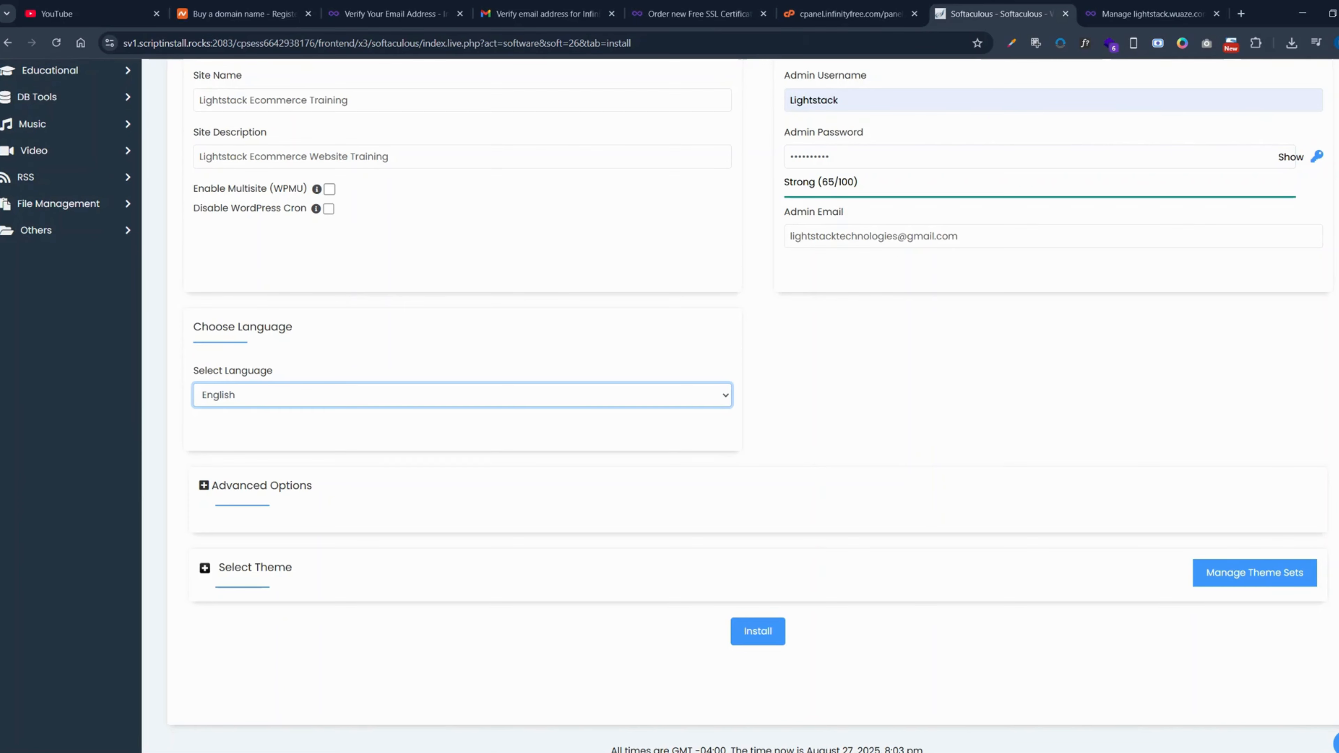
click(272, 437)
- Expand the advanced options and replace the default database name with "lightstack"
scroll(264, 420, down, 1)
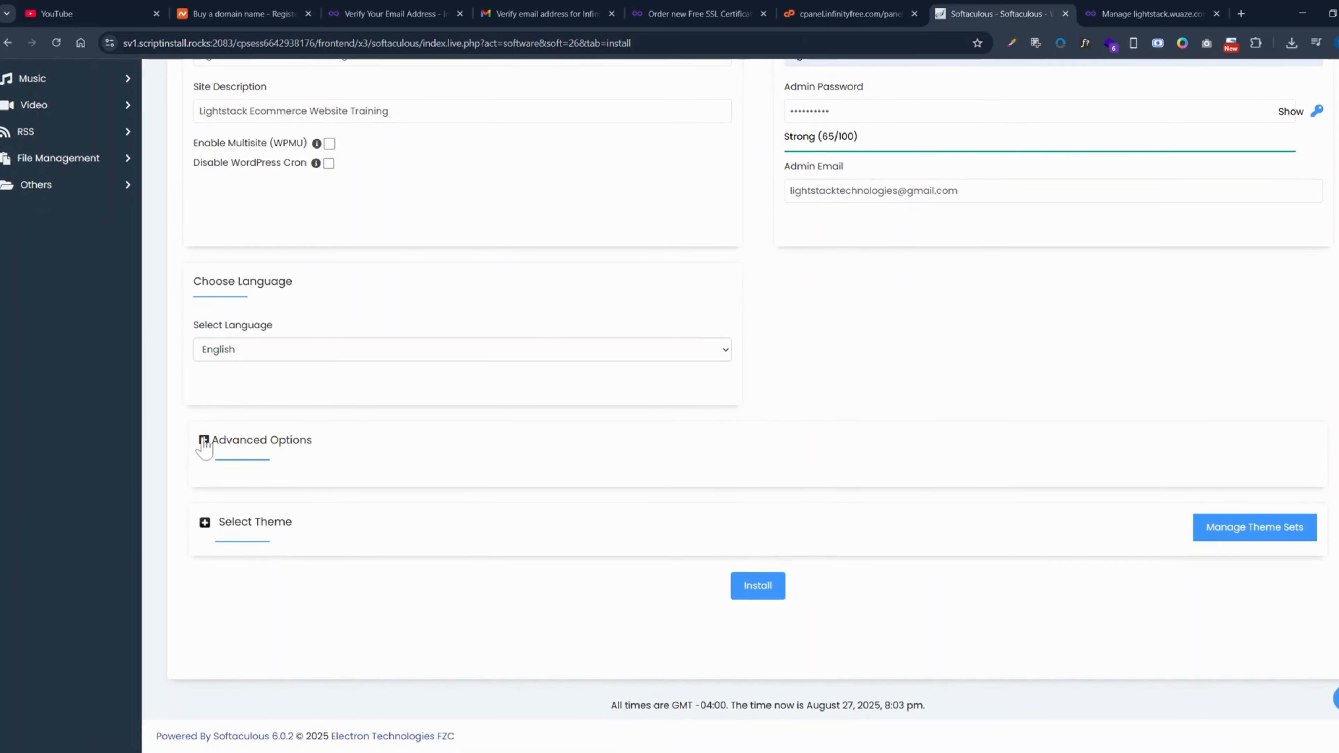
click(203, 441)
click(424, 518)
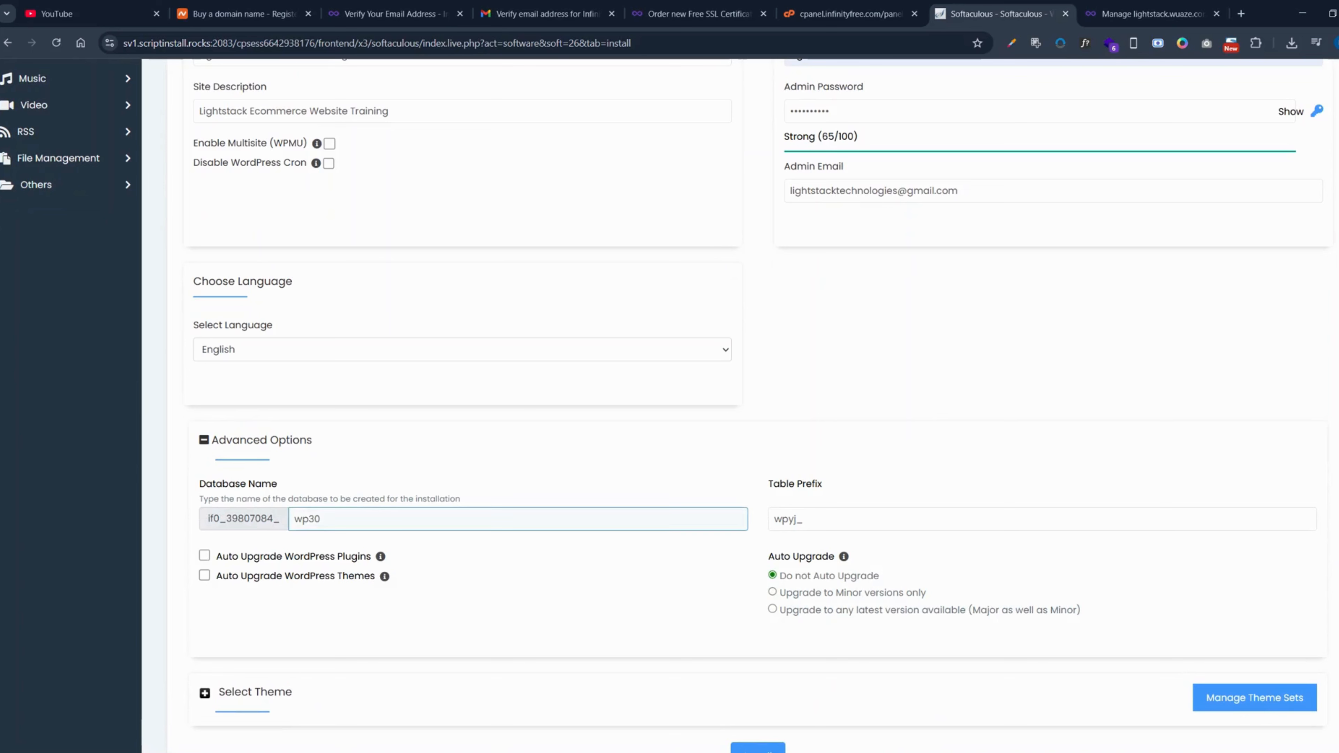
key(ctrl+a)
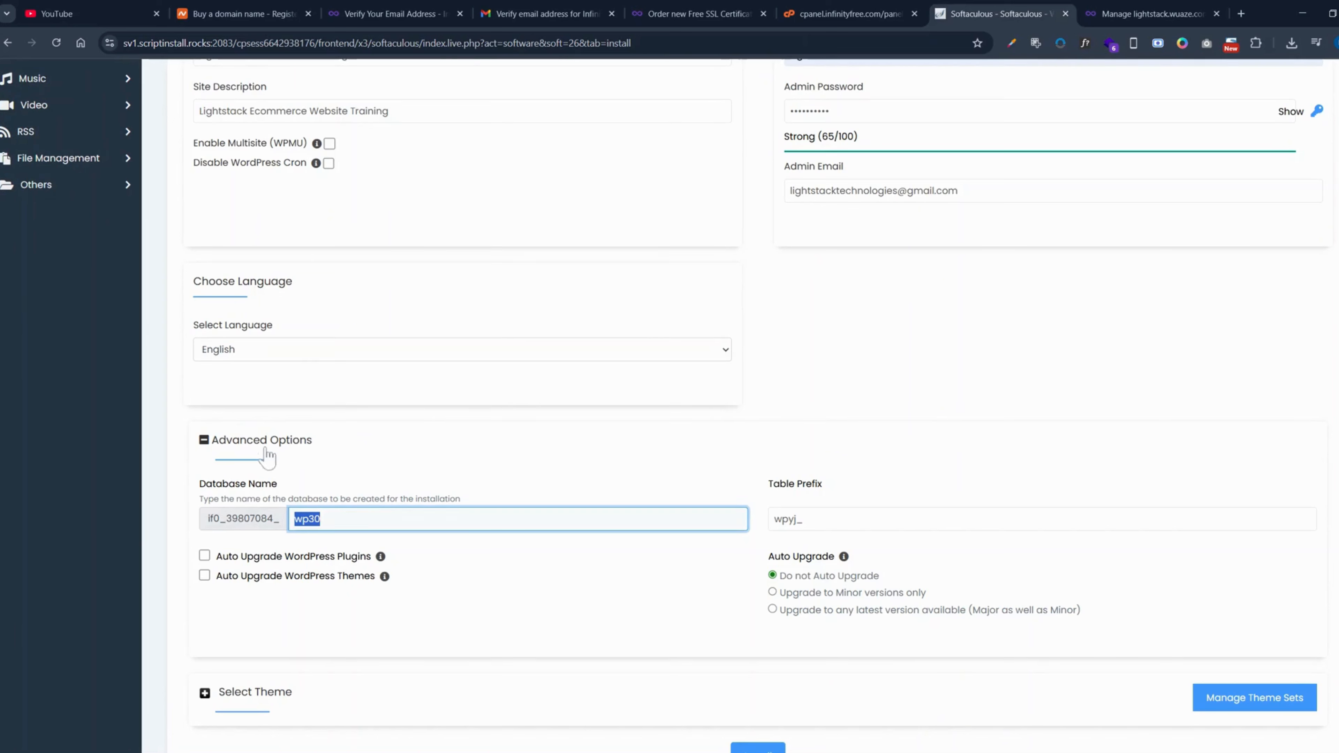
scroll(262, 428, down, 3)
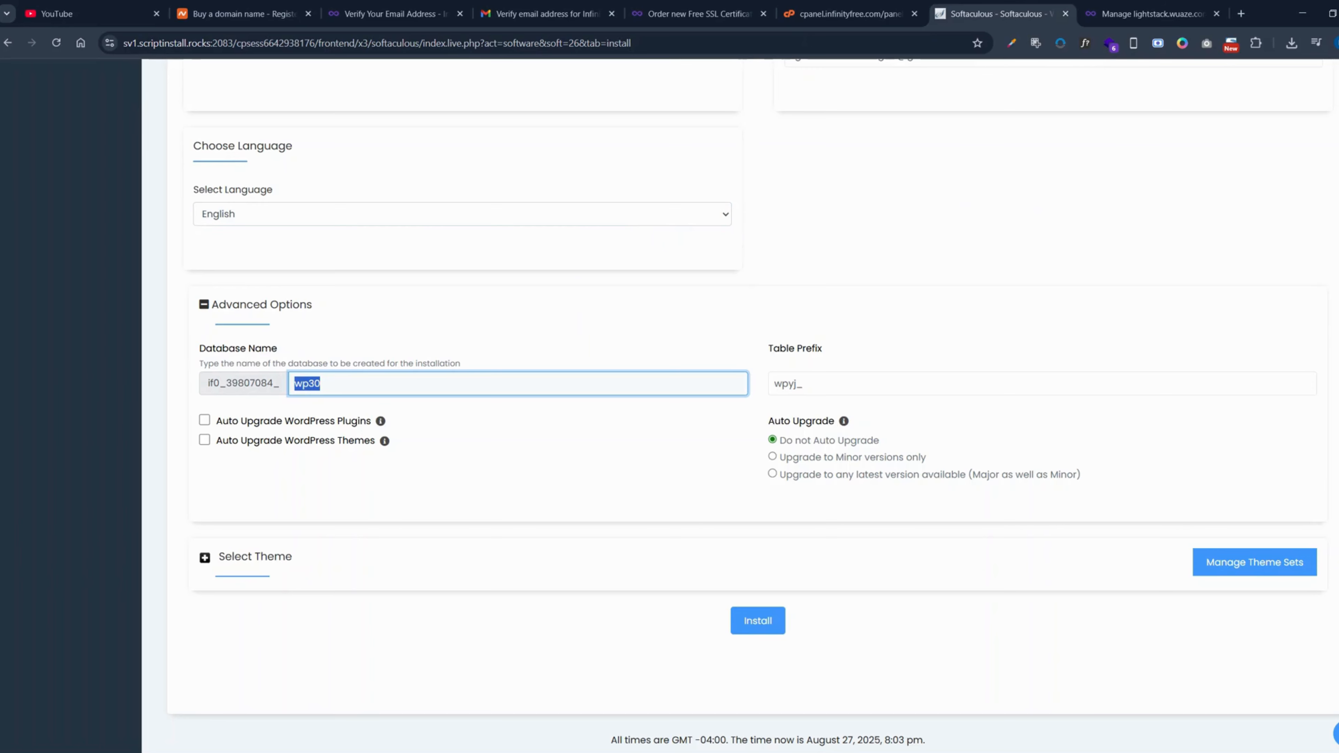
click(321, 384)
key(BackSpace)
key(BackSpace)
key(BackSpace)
key(BackSpace)
scroll(442, 319, up, 12)
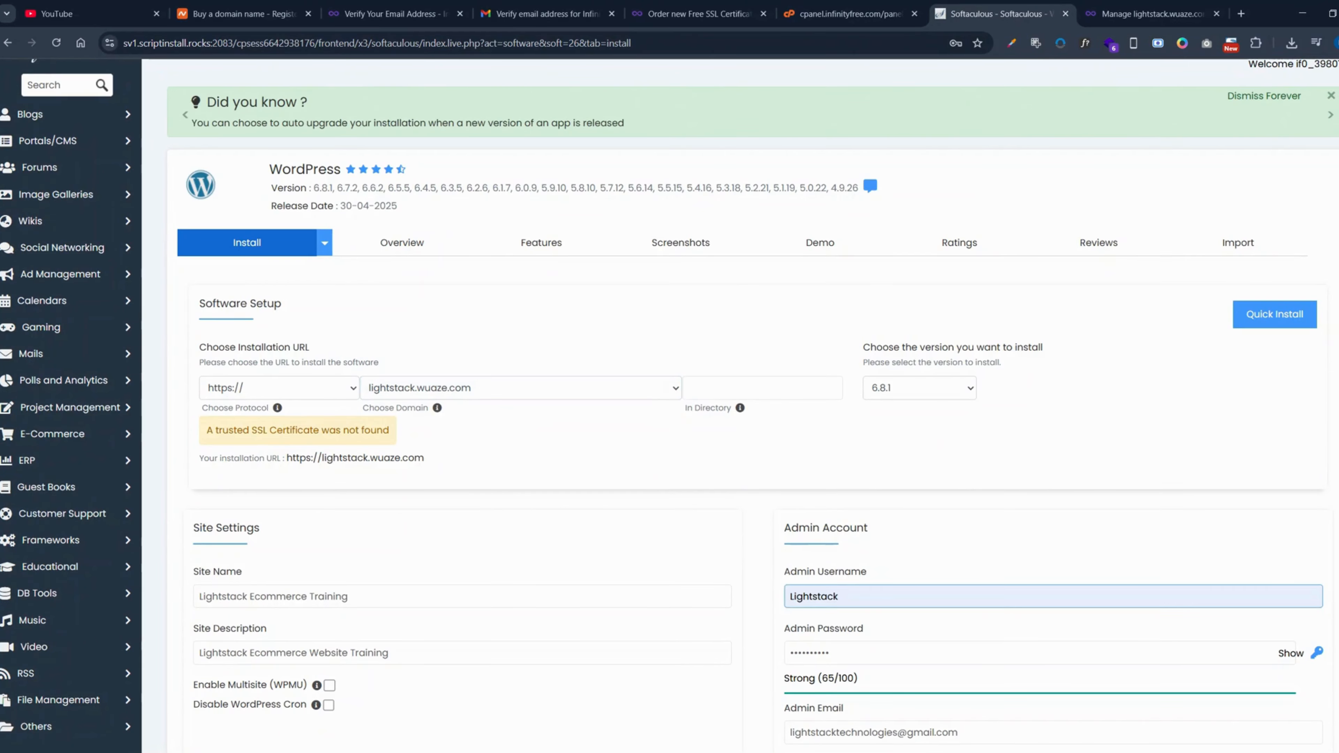
scroll(733, 554, down, 10)
text(li)
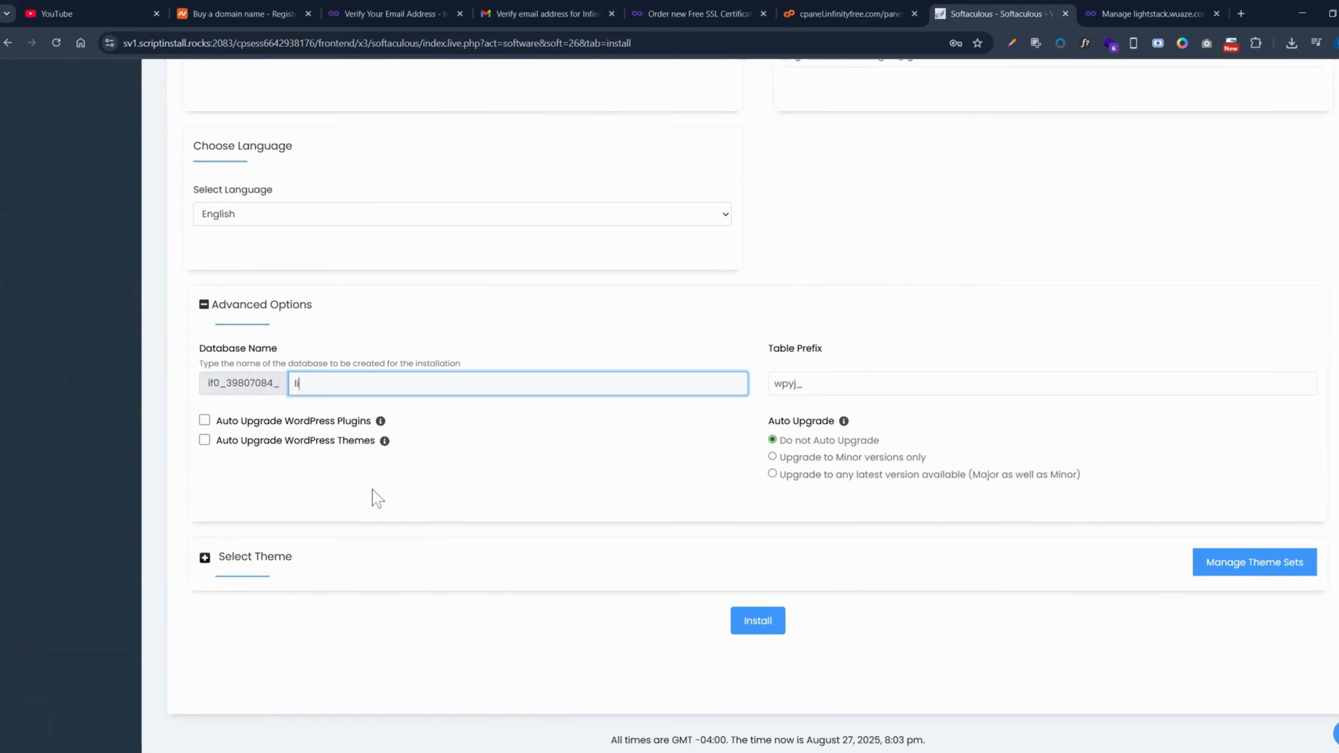
text(ghtstack)
scroll(538, 413, up, 7)
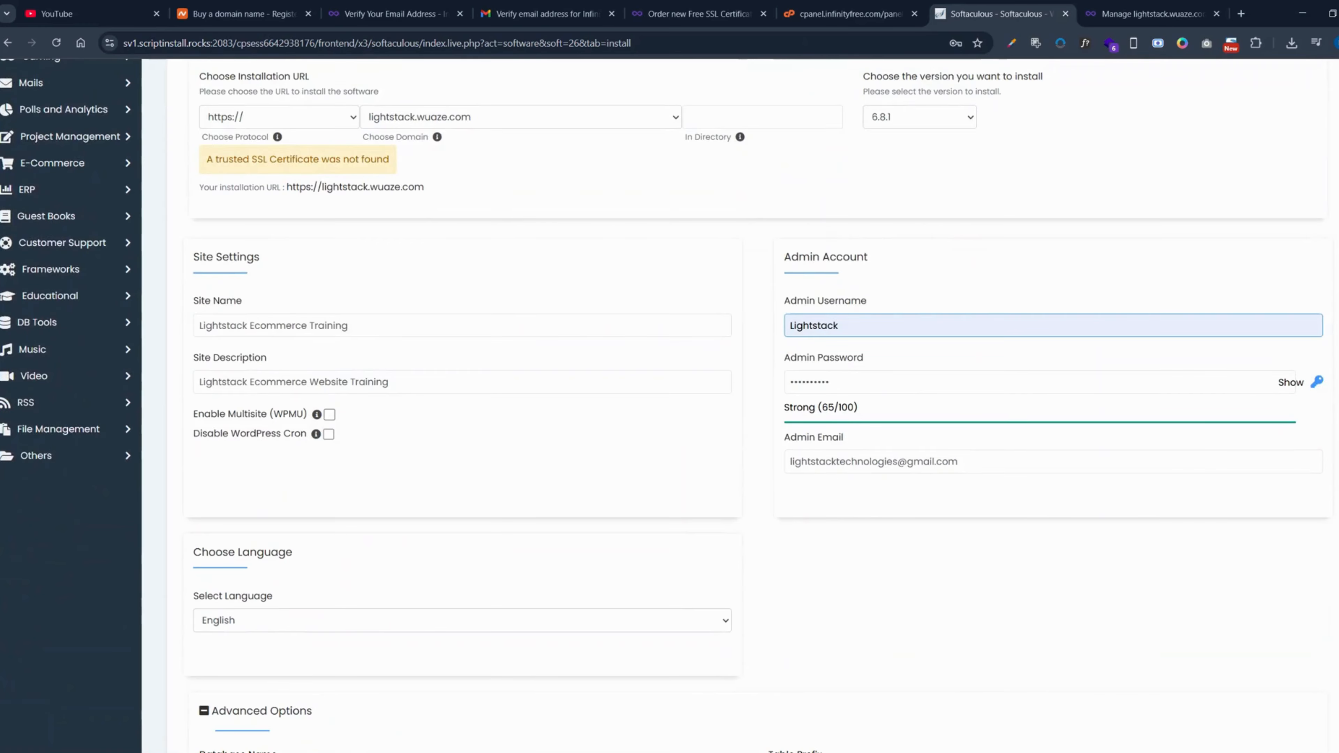
scroll(718, 380, down, 7)
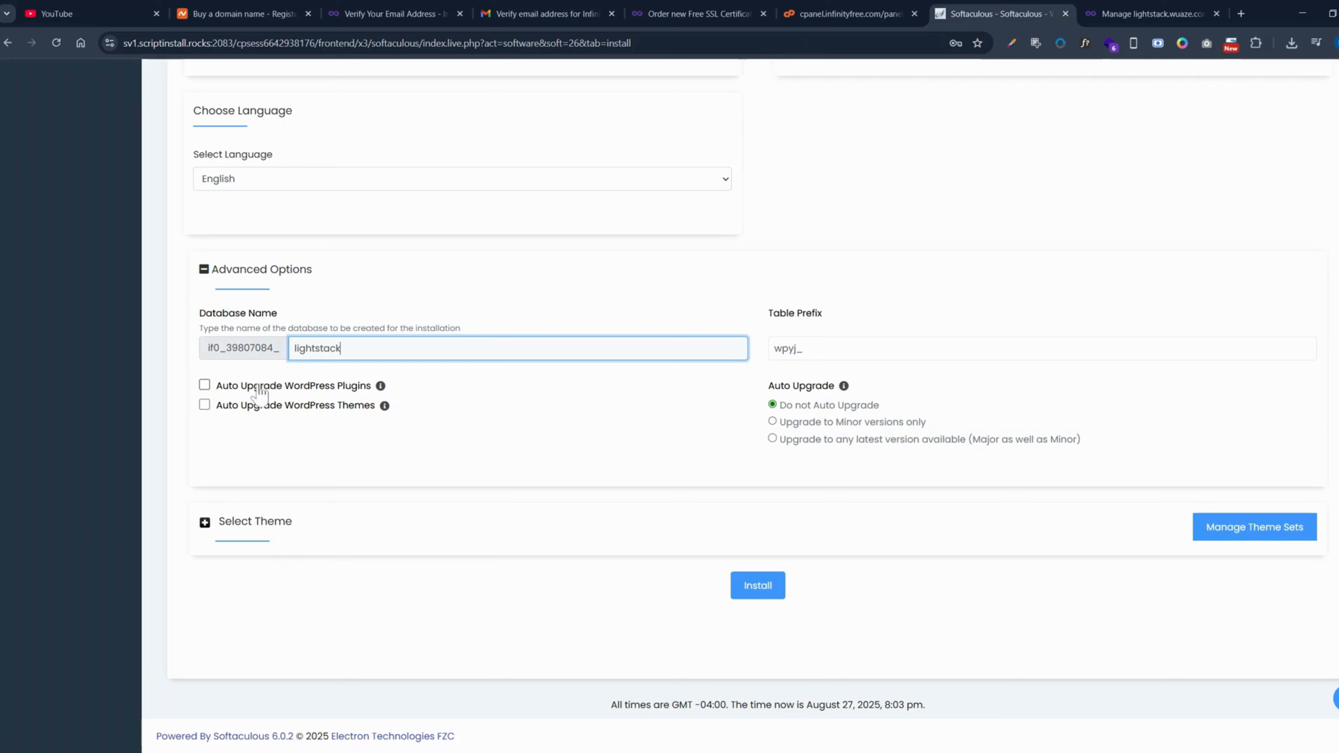
click(234, 393)
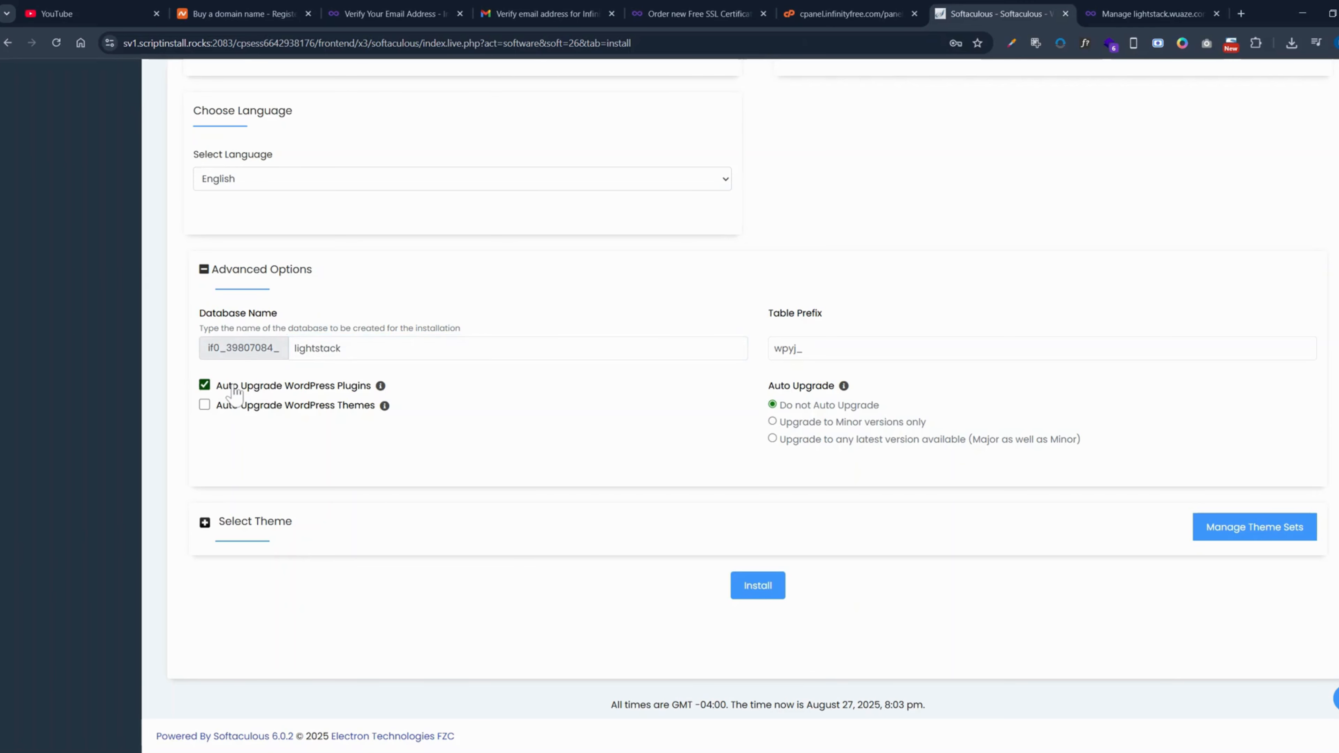
click(235, 393)
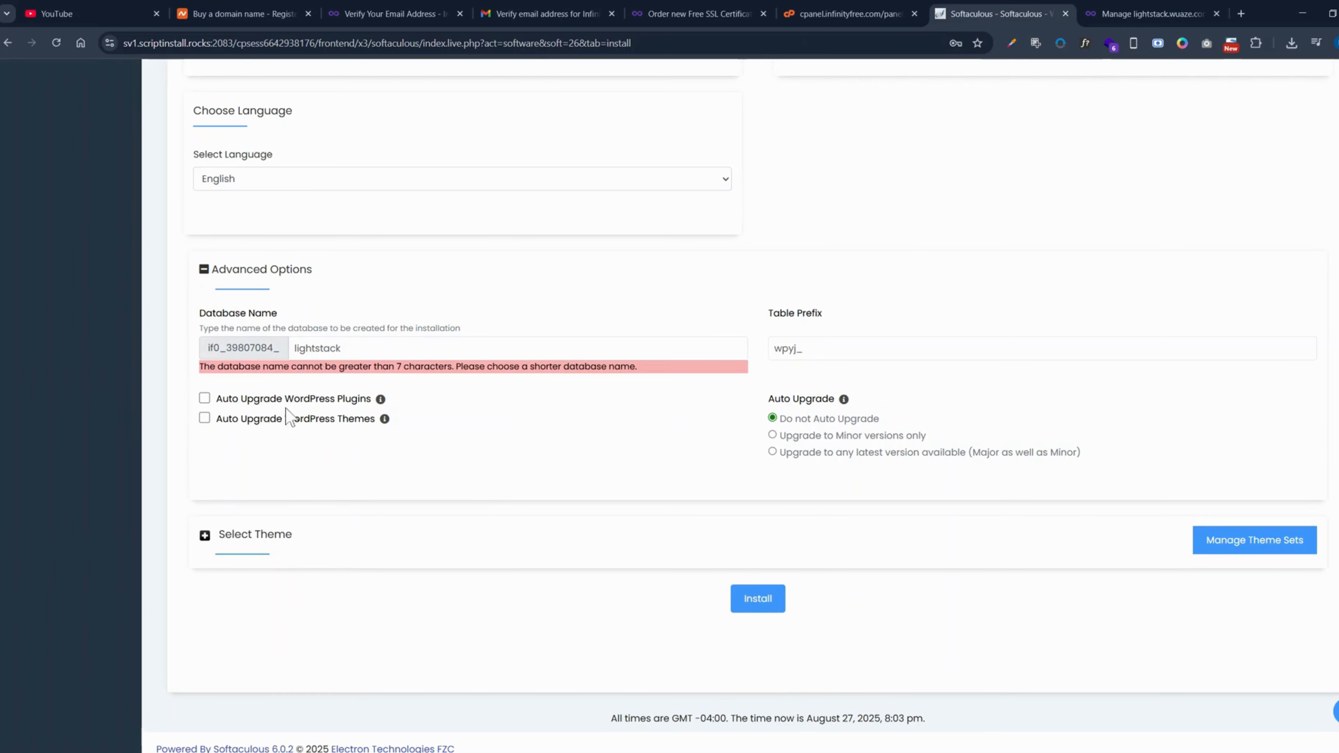
click(356, 349)
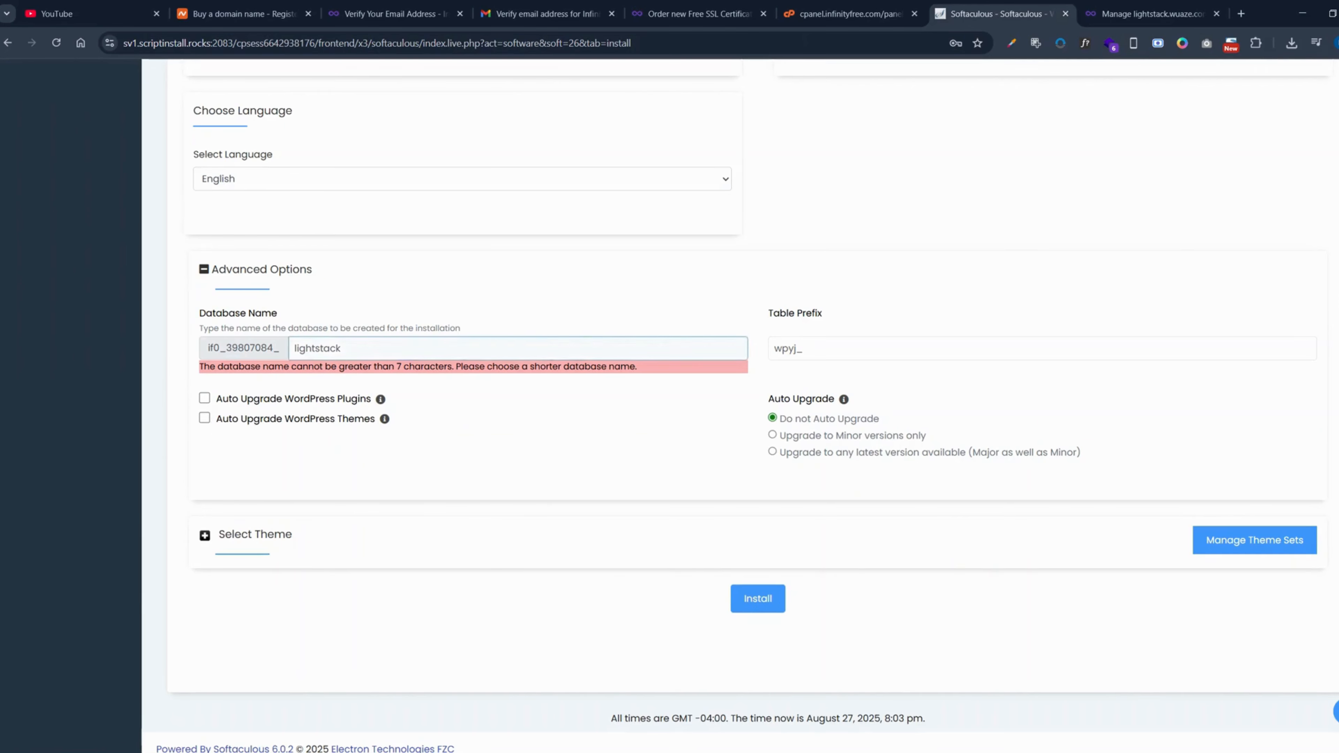
click(236, 365)
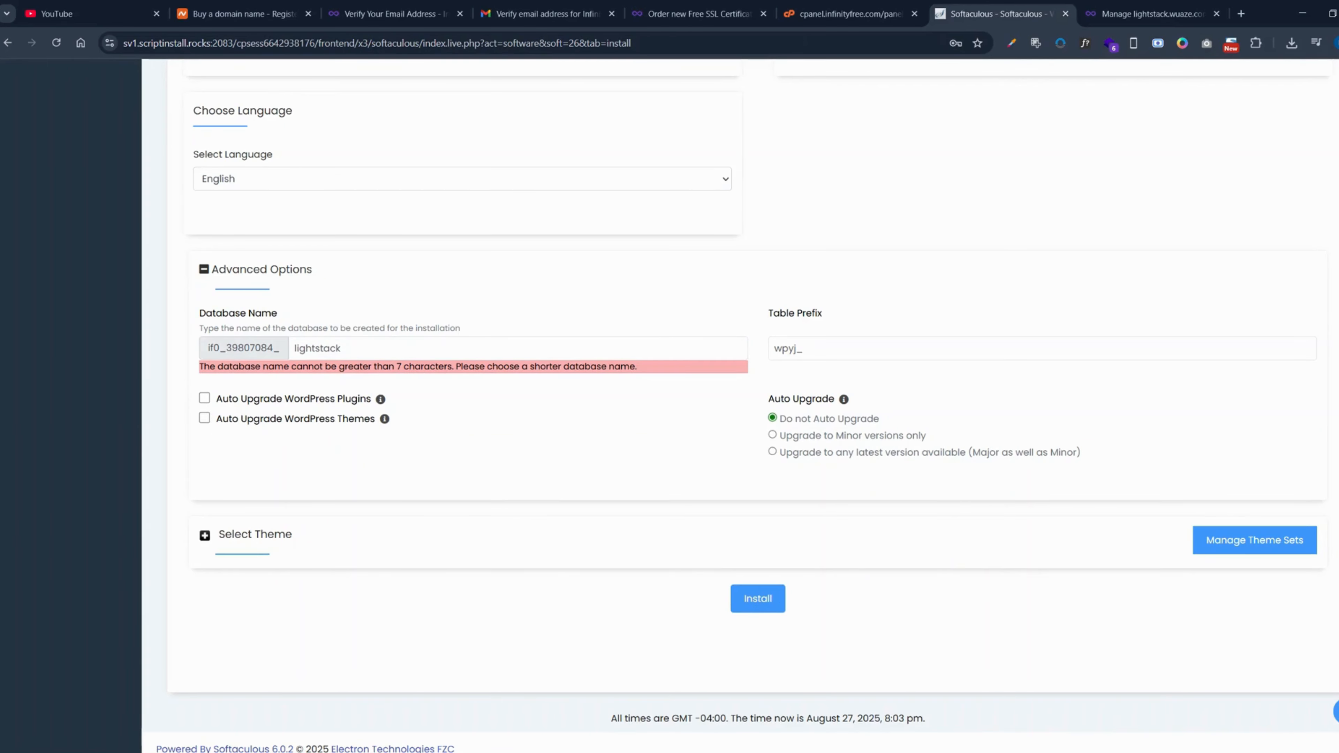
- Shorten the database name to "light"
click(353, 349)
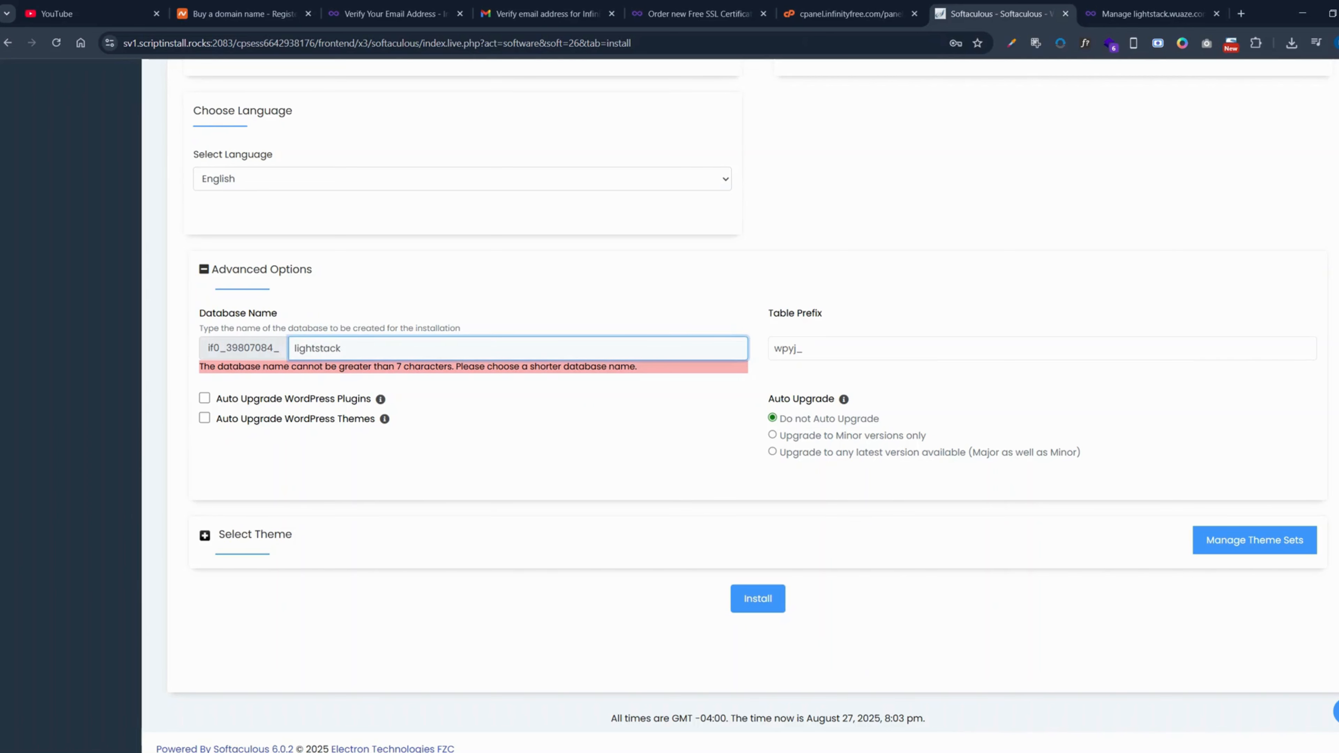
key(BackSpace)
key(BackSpace)
key(BackSpace)
key(BackSpace)
key(BackSpace)
click(456, 436)
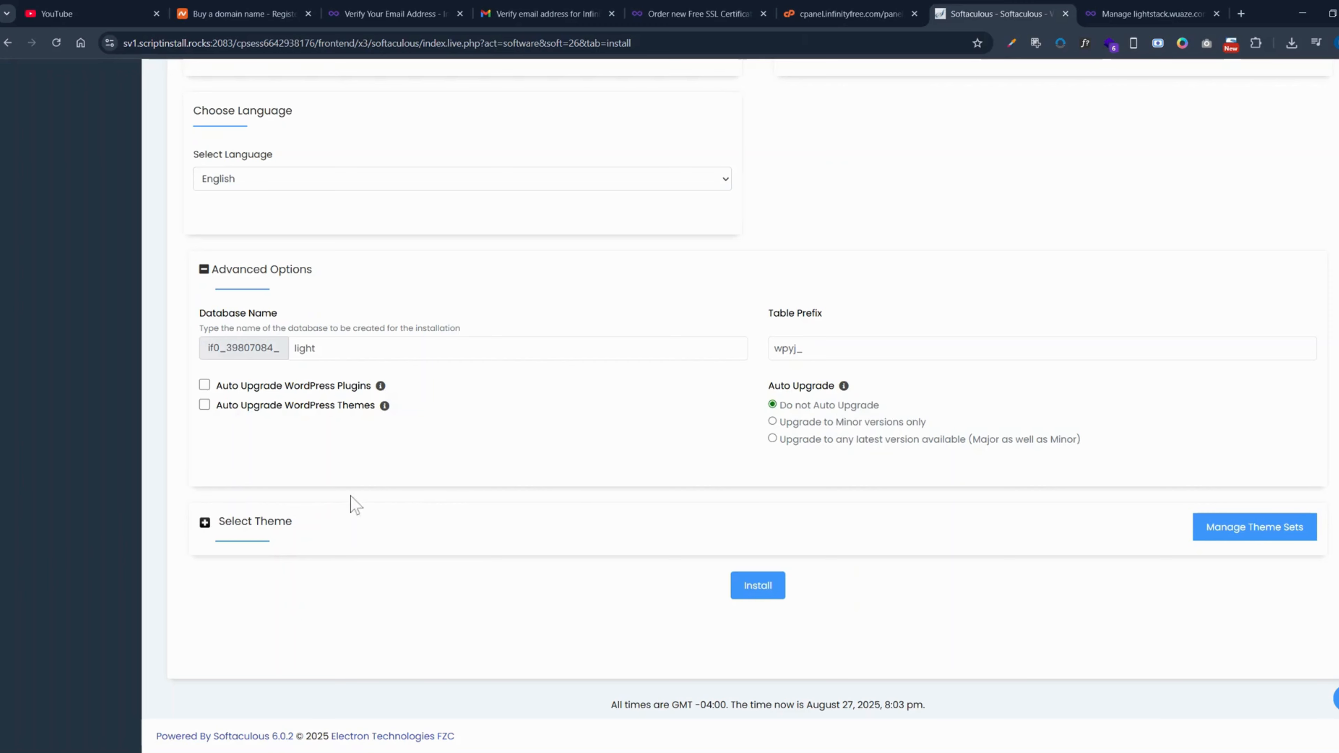
- Look through the optional themes offered for the installation, then collapse the theme section without selecting one
click(205, 523)
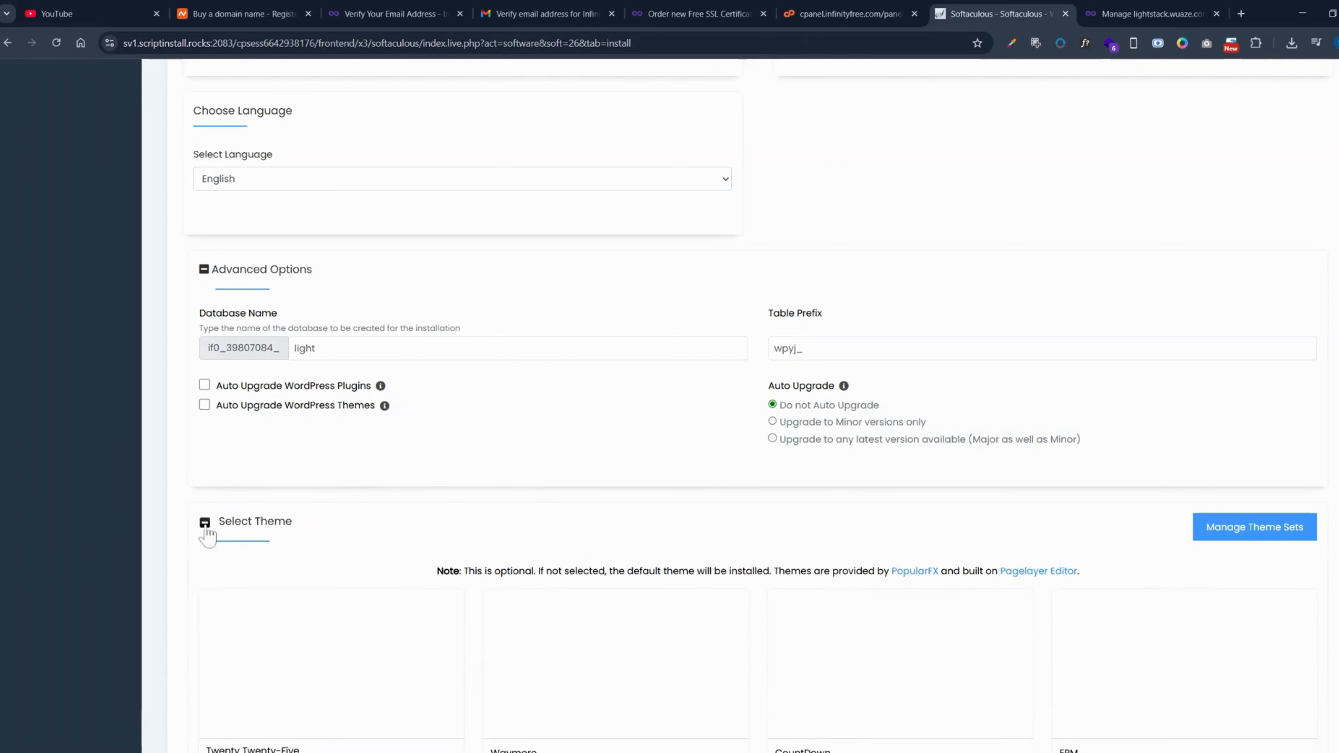
scroll(343, 541, down, 3)
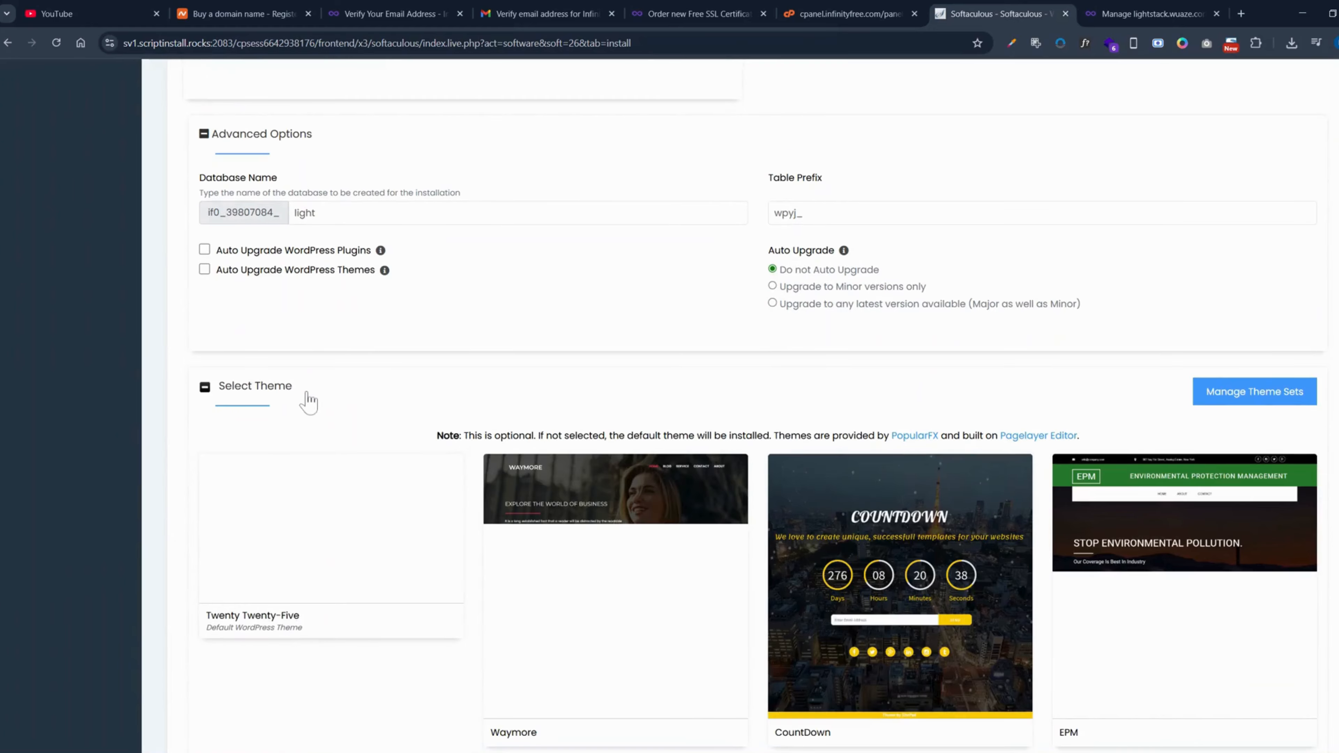
scroll(429, 495, down, 6)
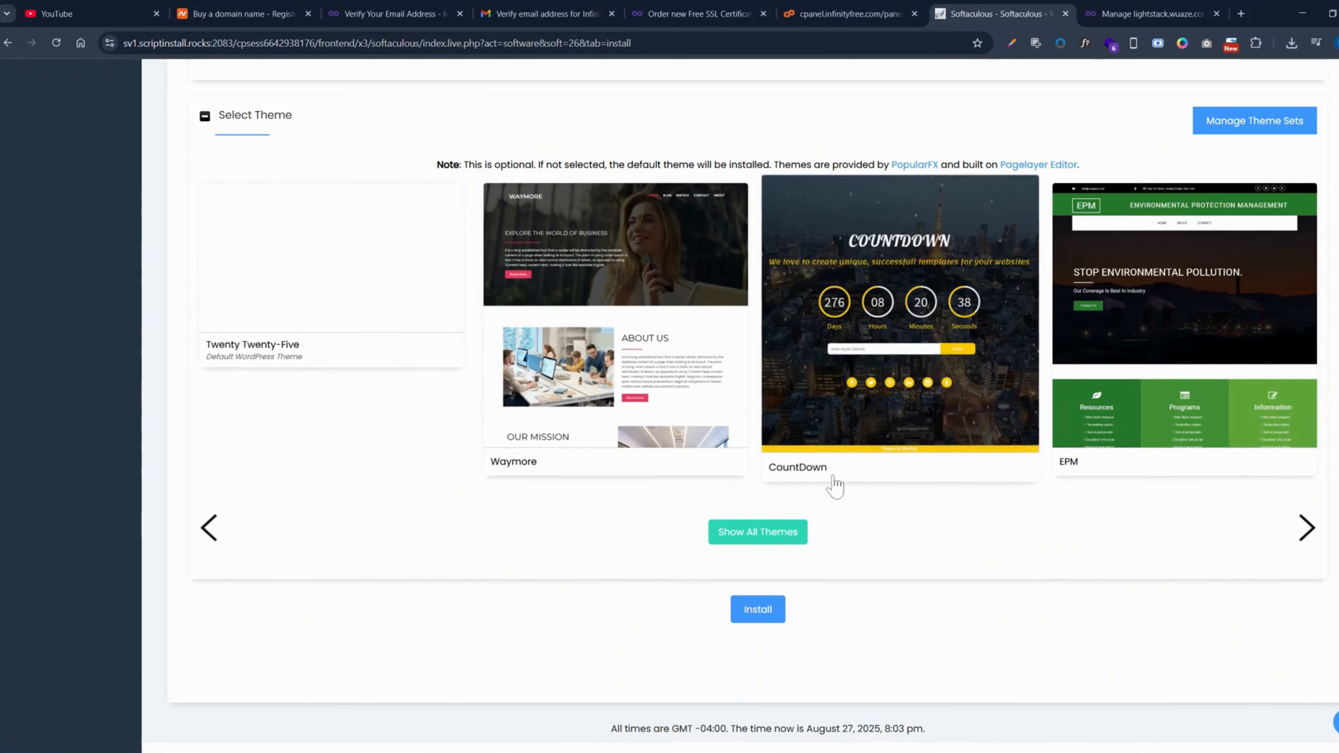
scroll(245, 269, up, 3)
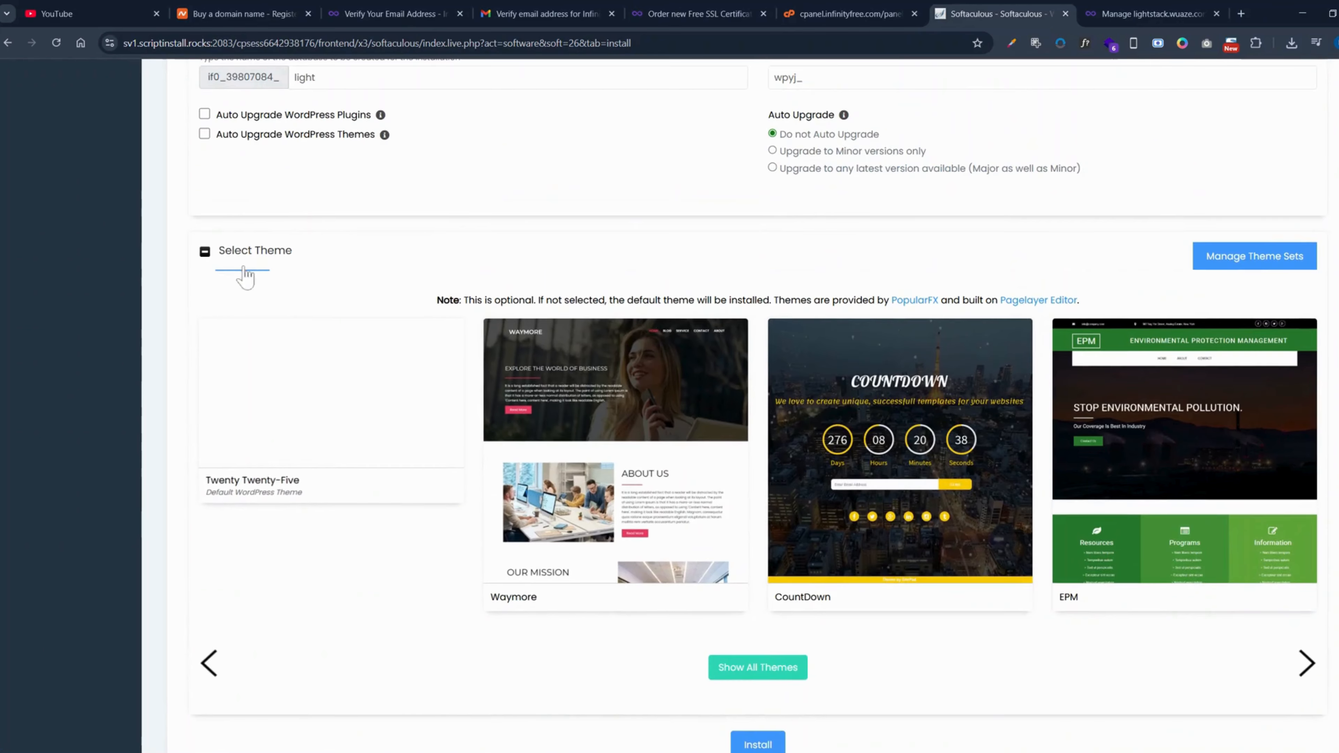
click(211, 253)
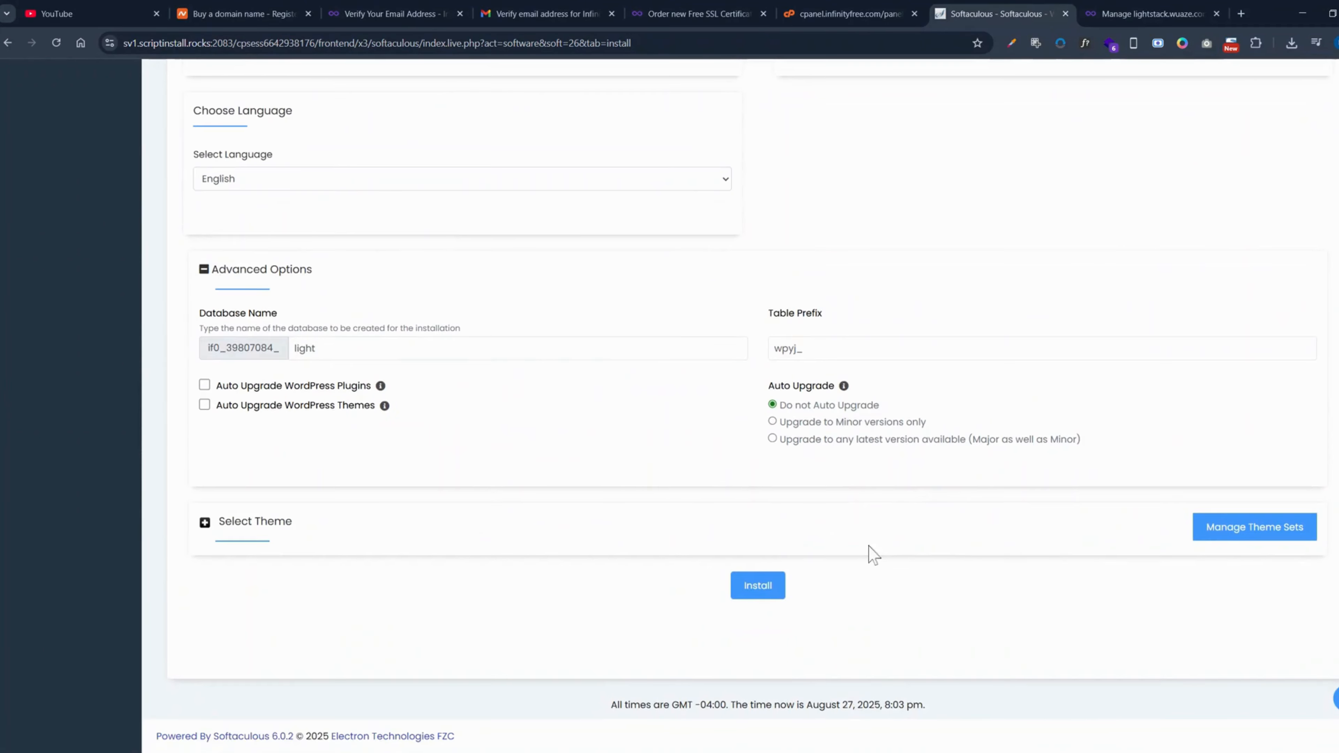
- Review the completed form from the software setup down to the theme section and start the WordPress installation
scroll(870, 554, up, 15)
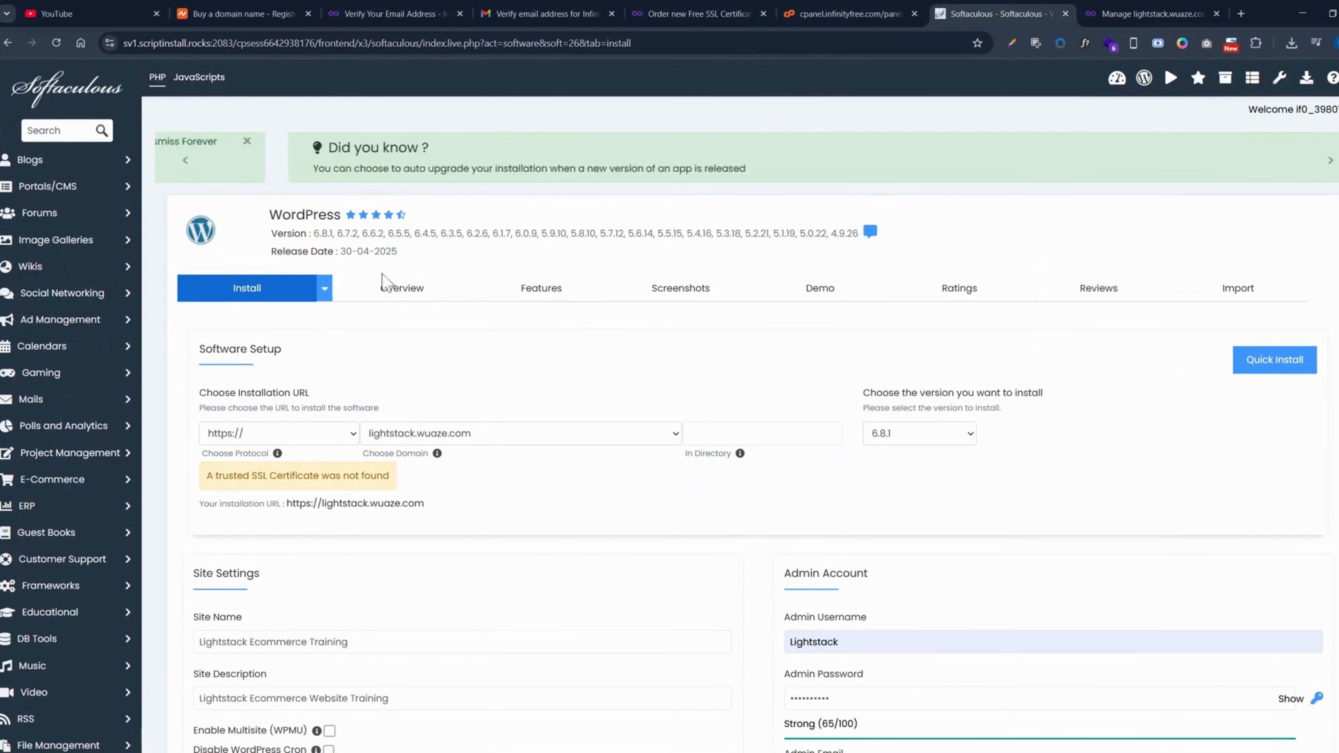
scroll(797, 359, down, 10)
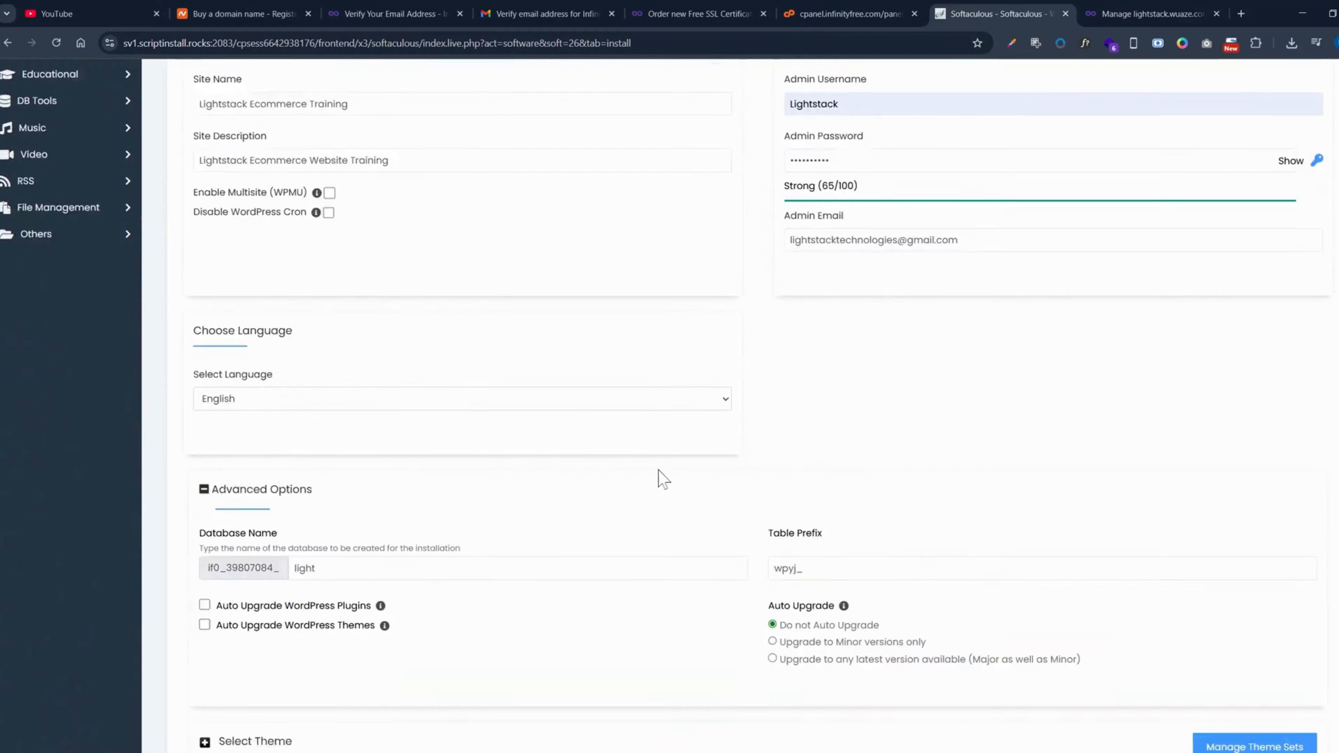
scroll(662, 479, down, 4)
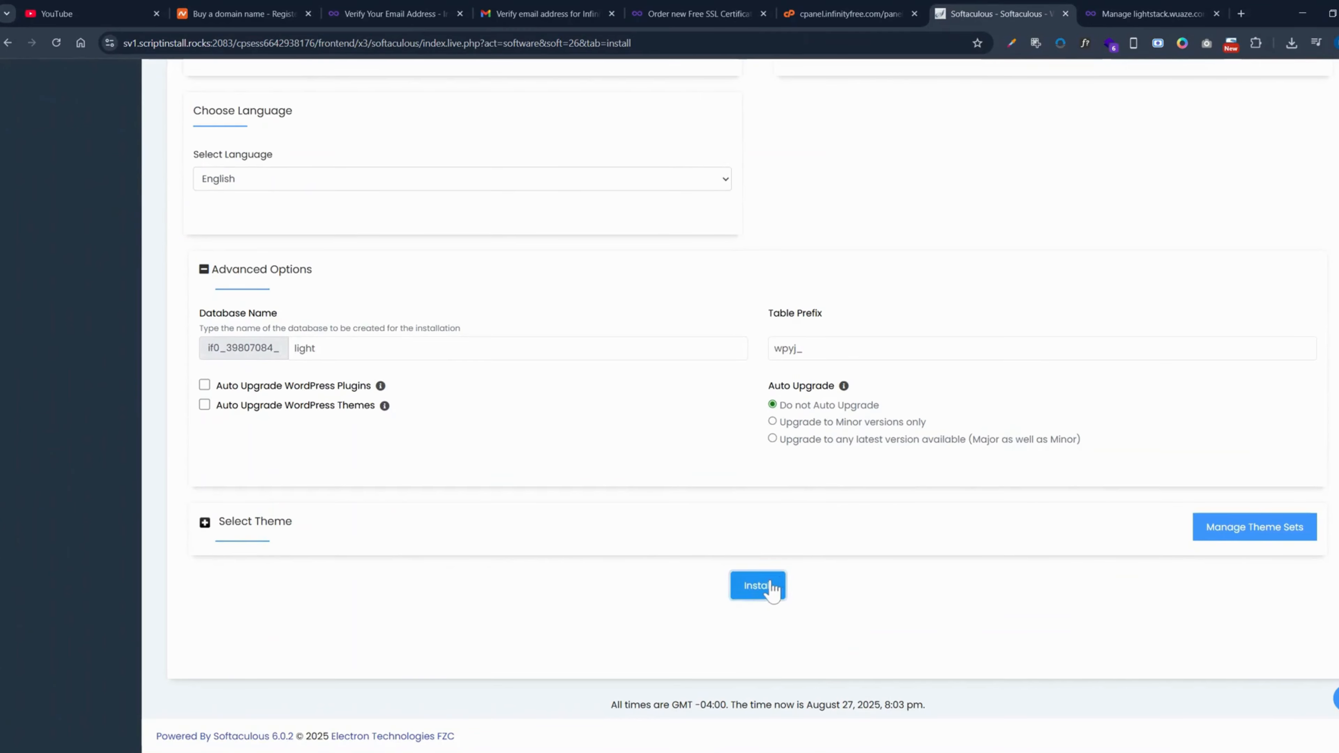
click(771, 586)
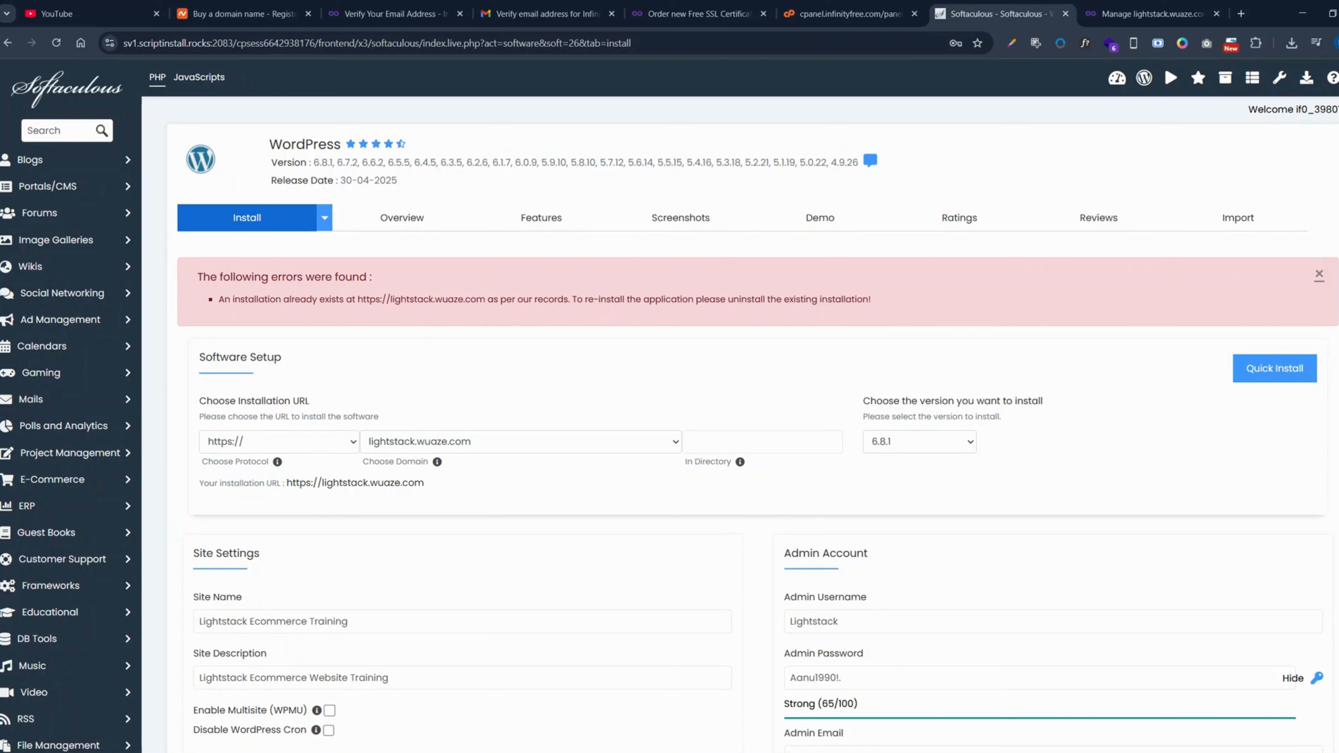
drag(357, 299, 457, 299)
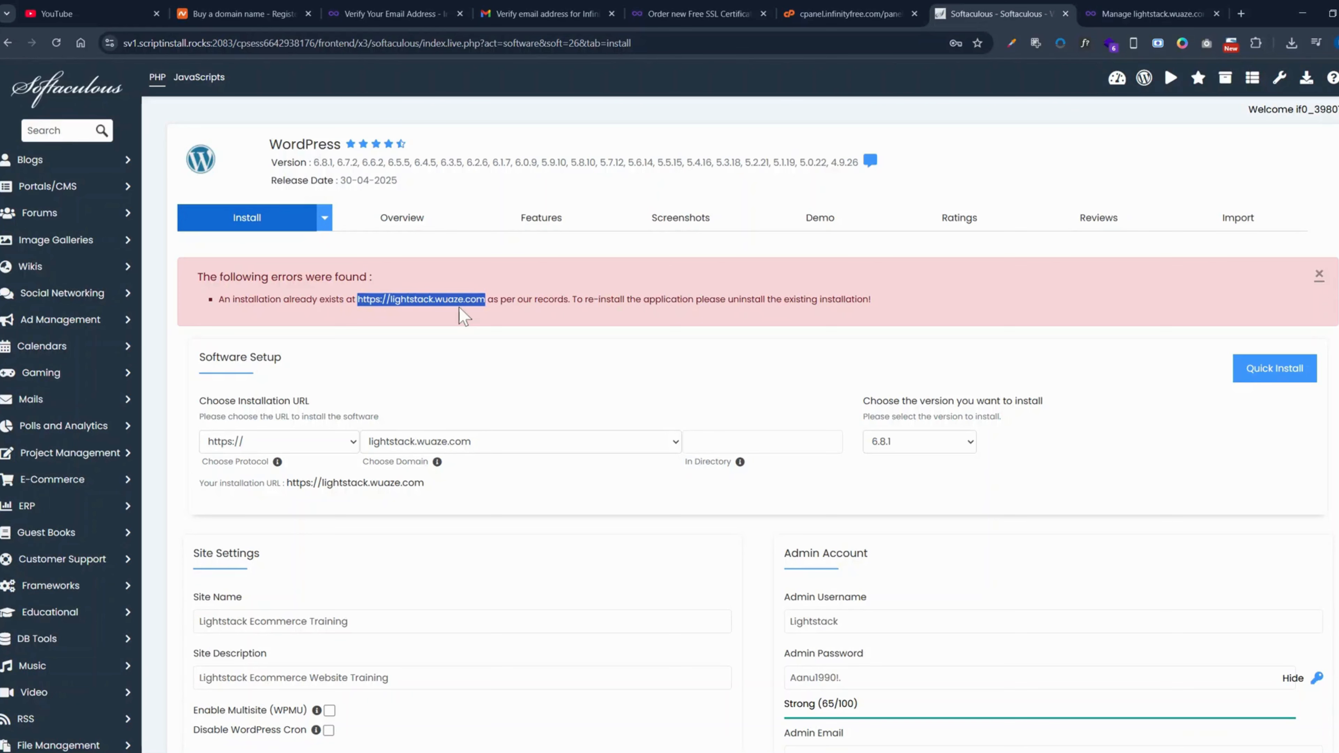
drag(459, 301, 959, 14)
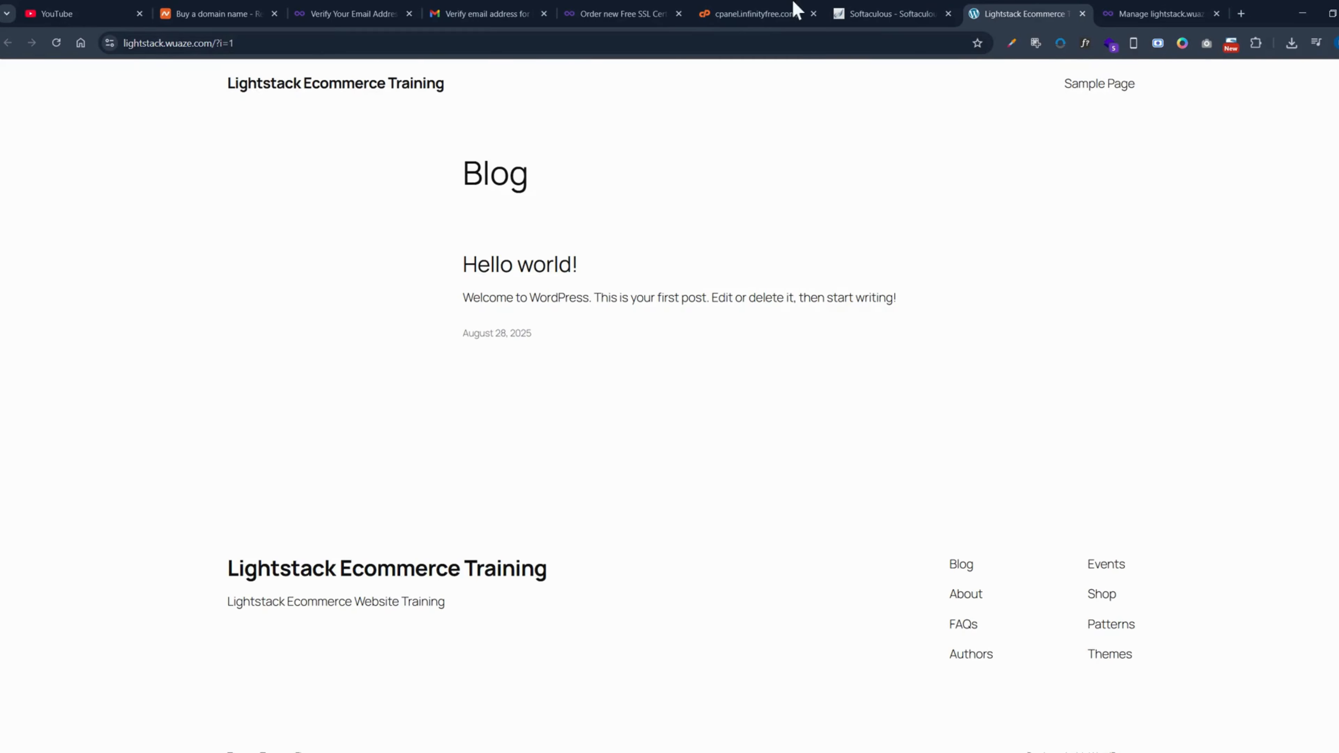
click(877, 13)
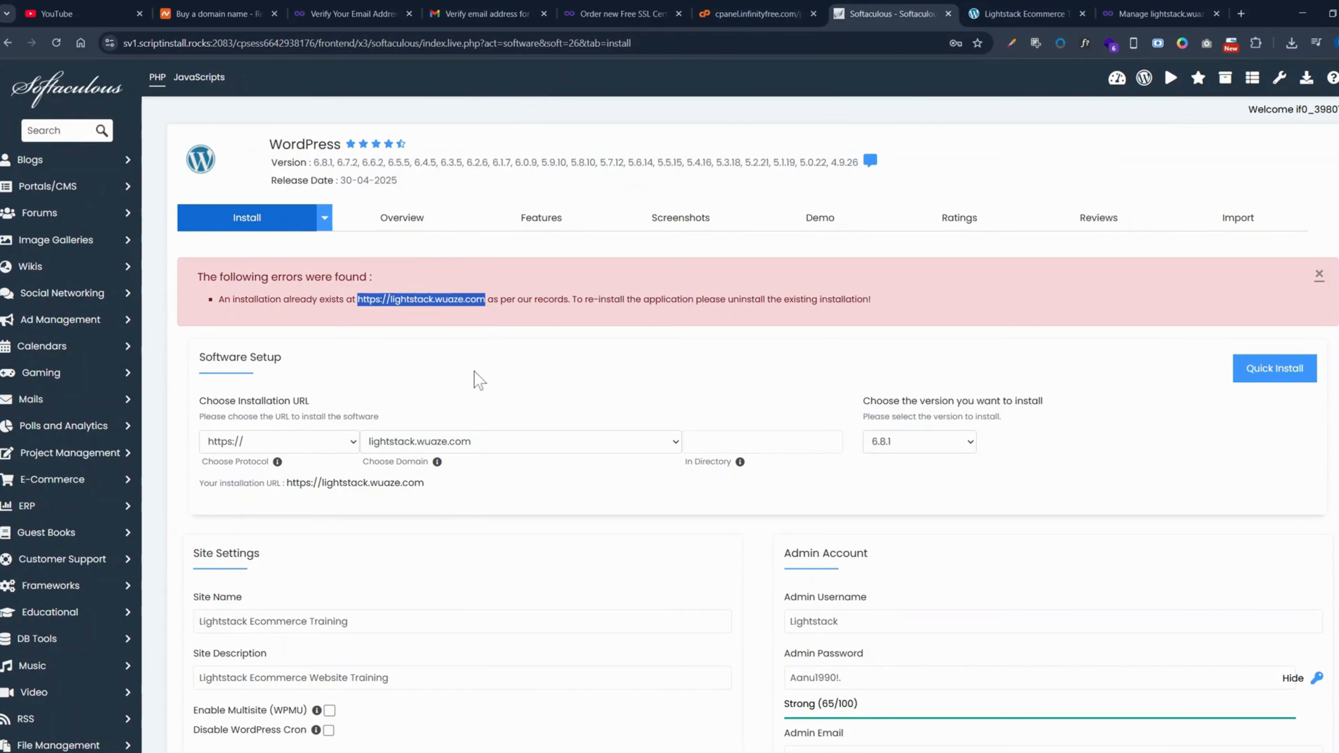
- Recheck the installation form down to its end and reread the error about the installation URL
scroll(482, 401, down, 10)
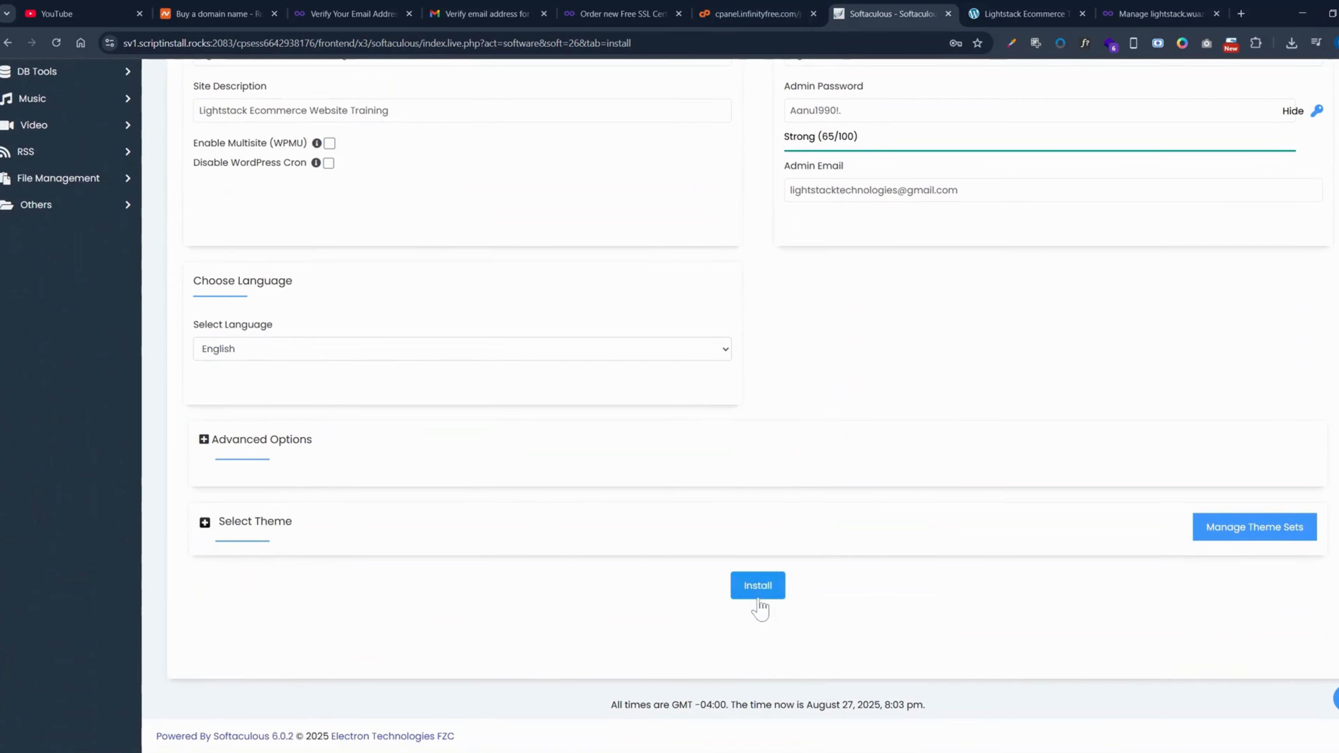
click(757, 586)
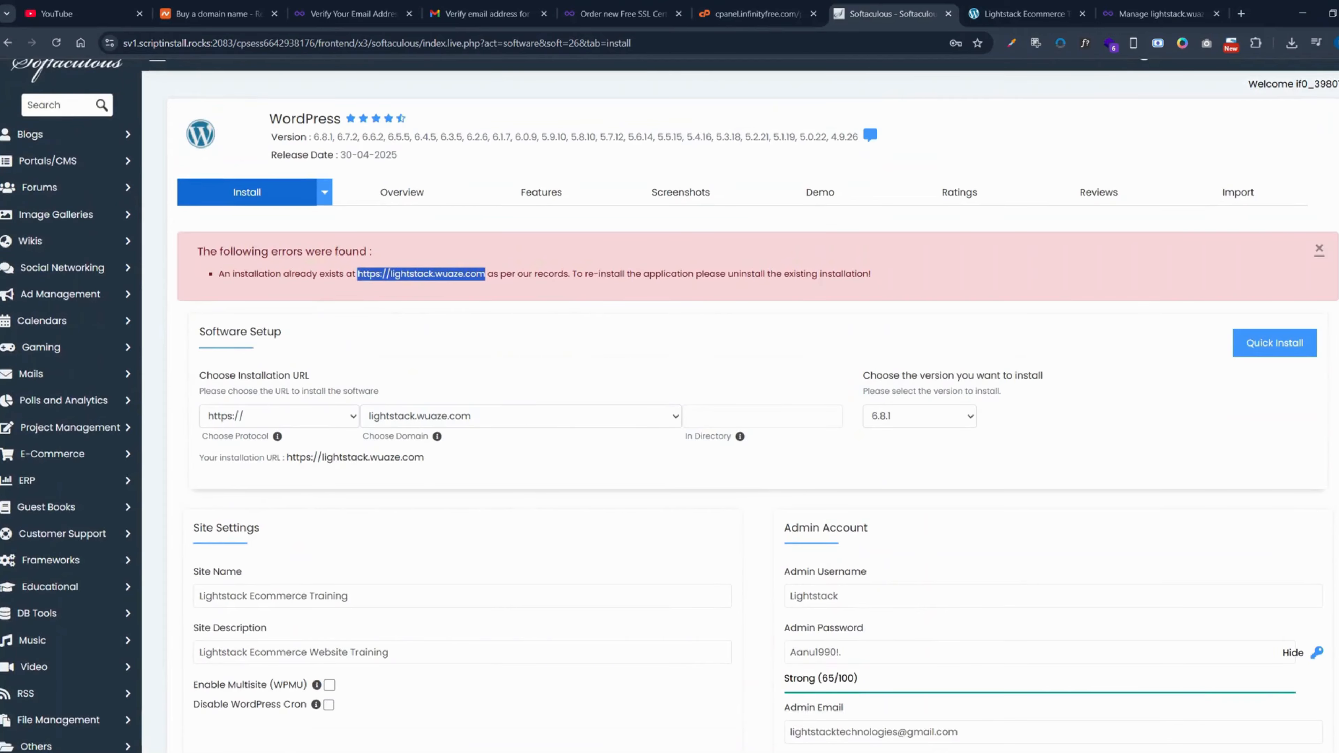
scroll(537, 262, down, 8)
scroll(548, 253, up, 9)
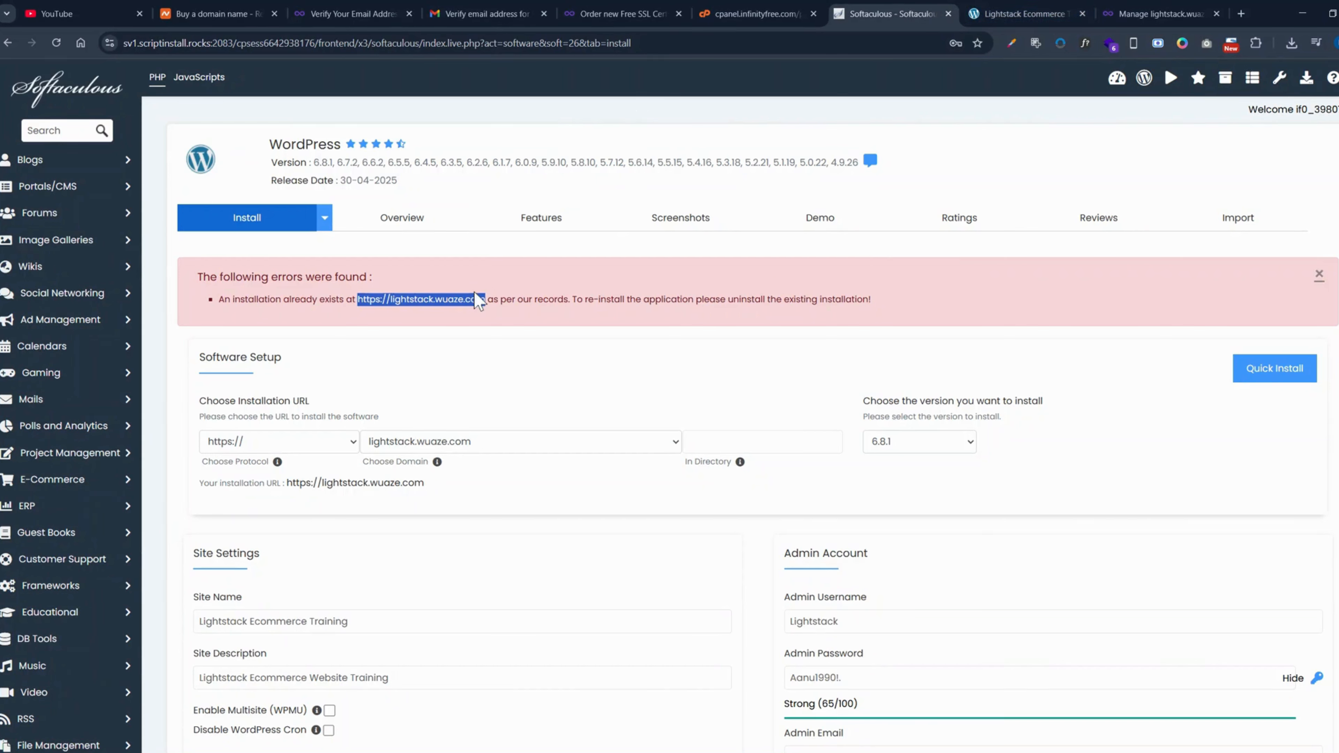
- Look over the installation form and its error once more, and view the live Lightstack Ecommerce Training home page down to its footer
scroll(431, 444, down, 2)
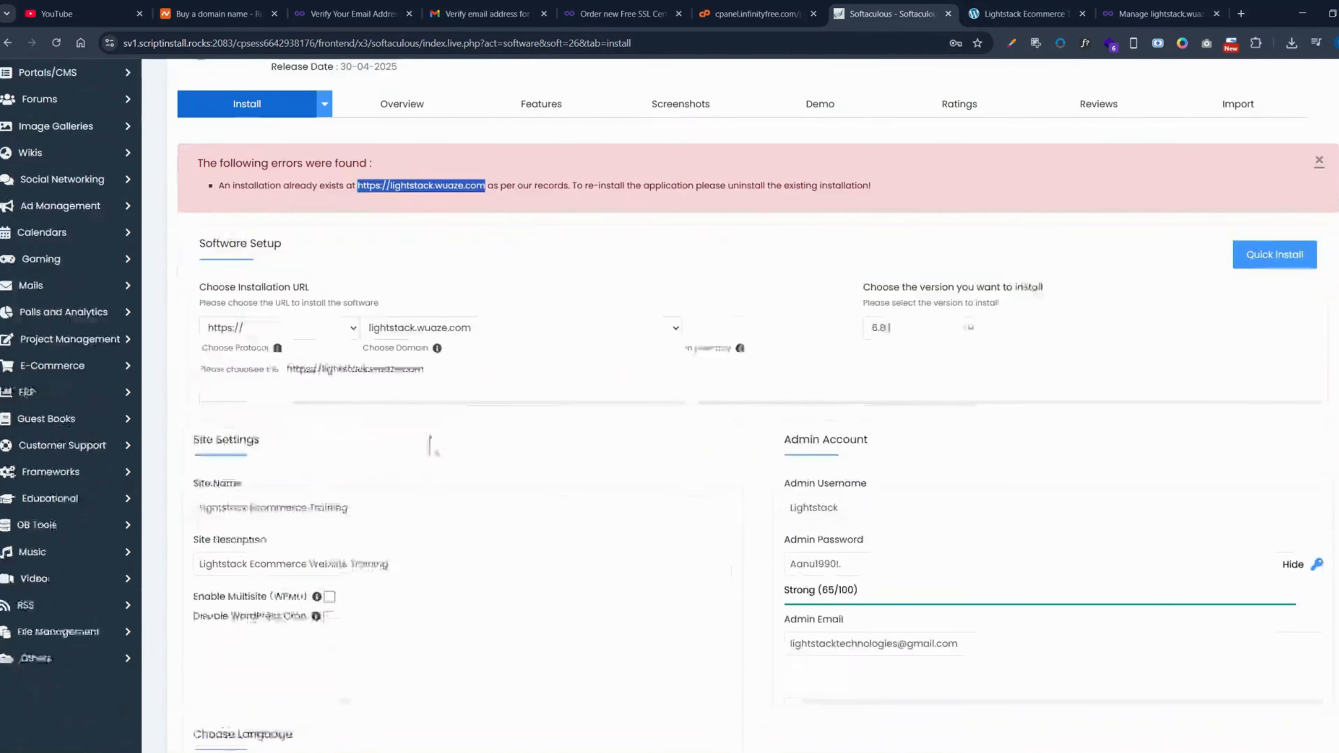
scroll(864, 384, up, 2)
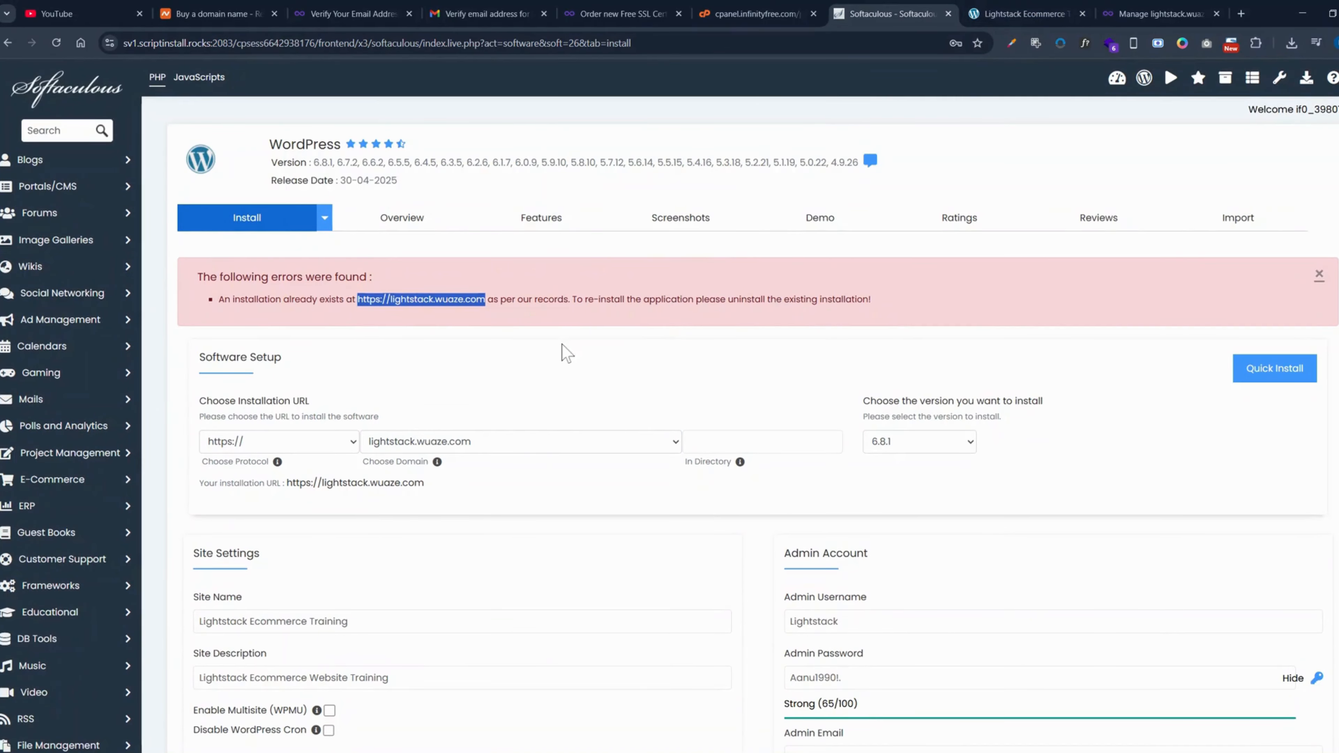
scroll(771, 466, down, 4)
scroll(777, 413, up, 4)
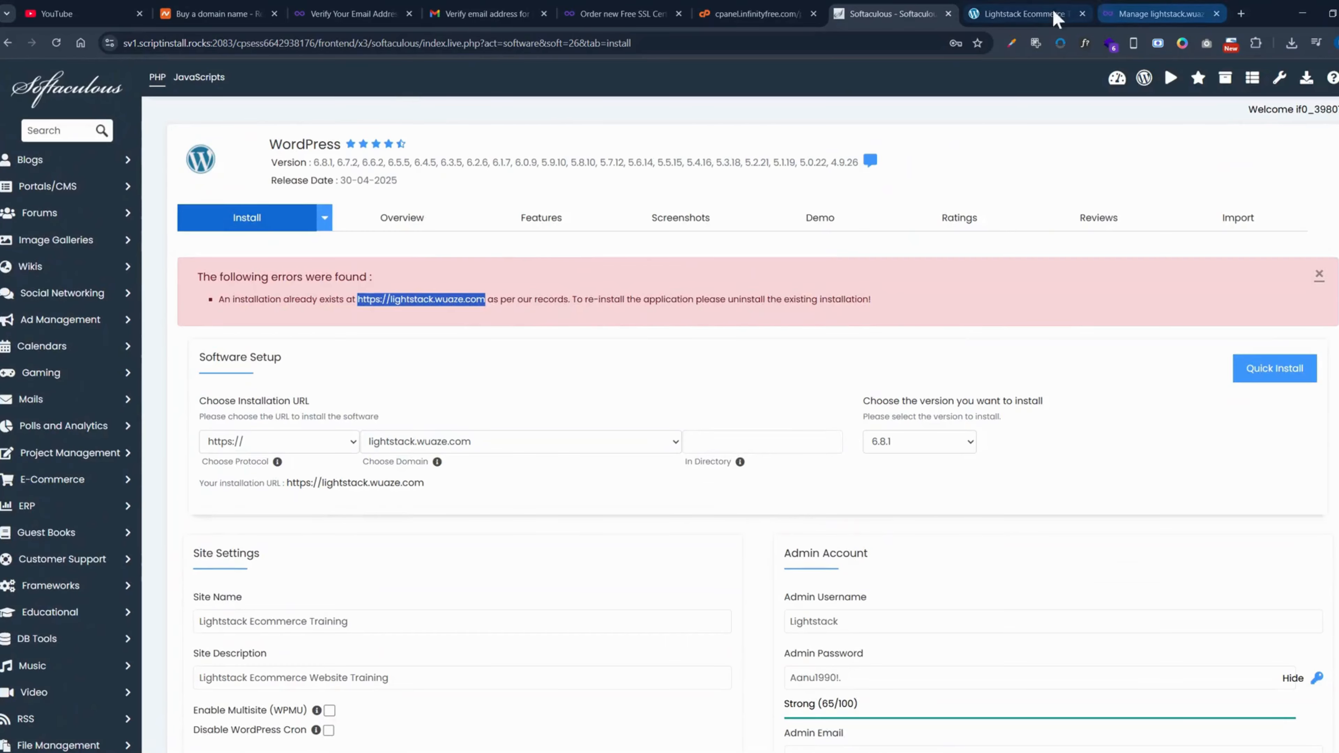
click(1054, 15)
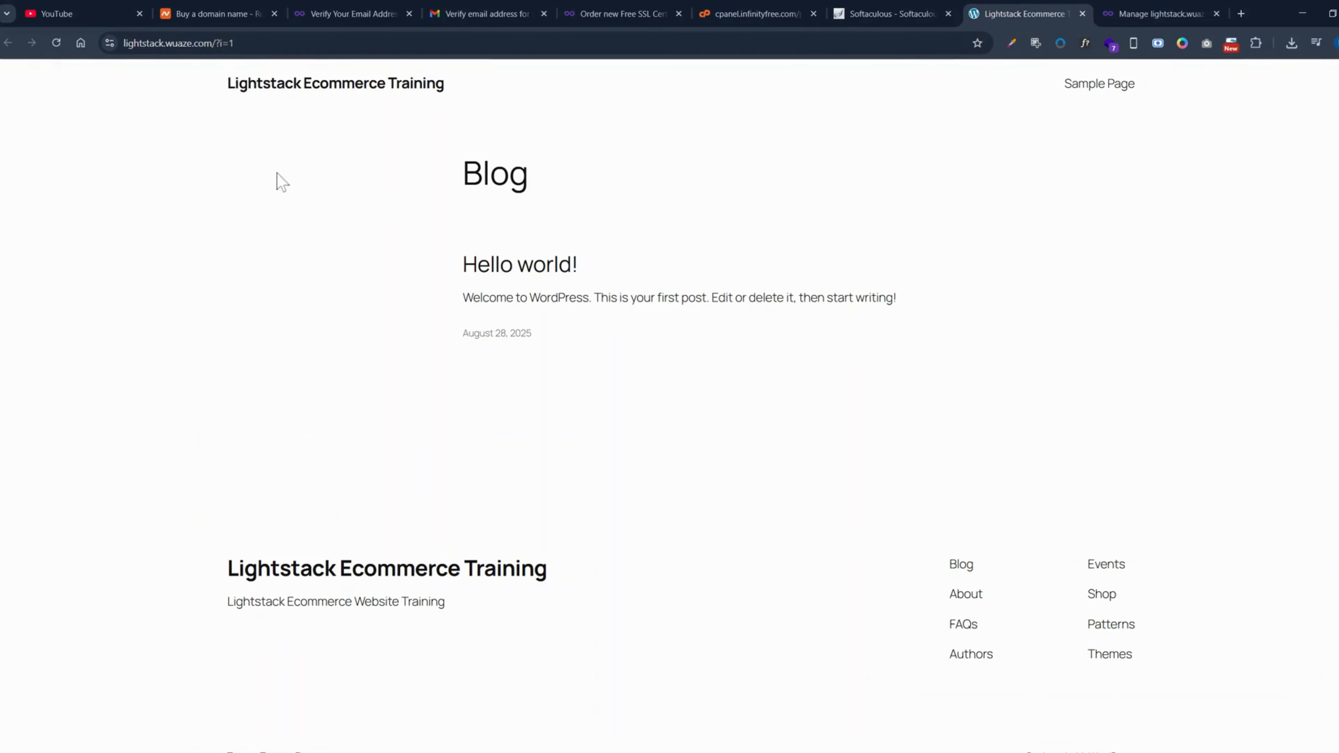
scroll(391, 383, down, 1)
scroll(299, 135, up, 1)
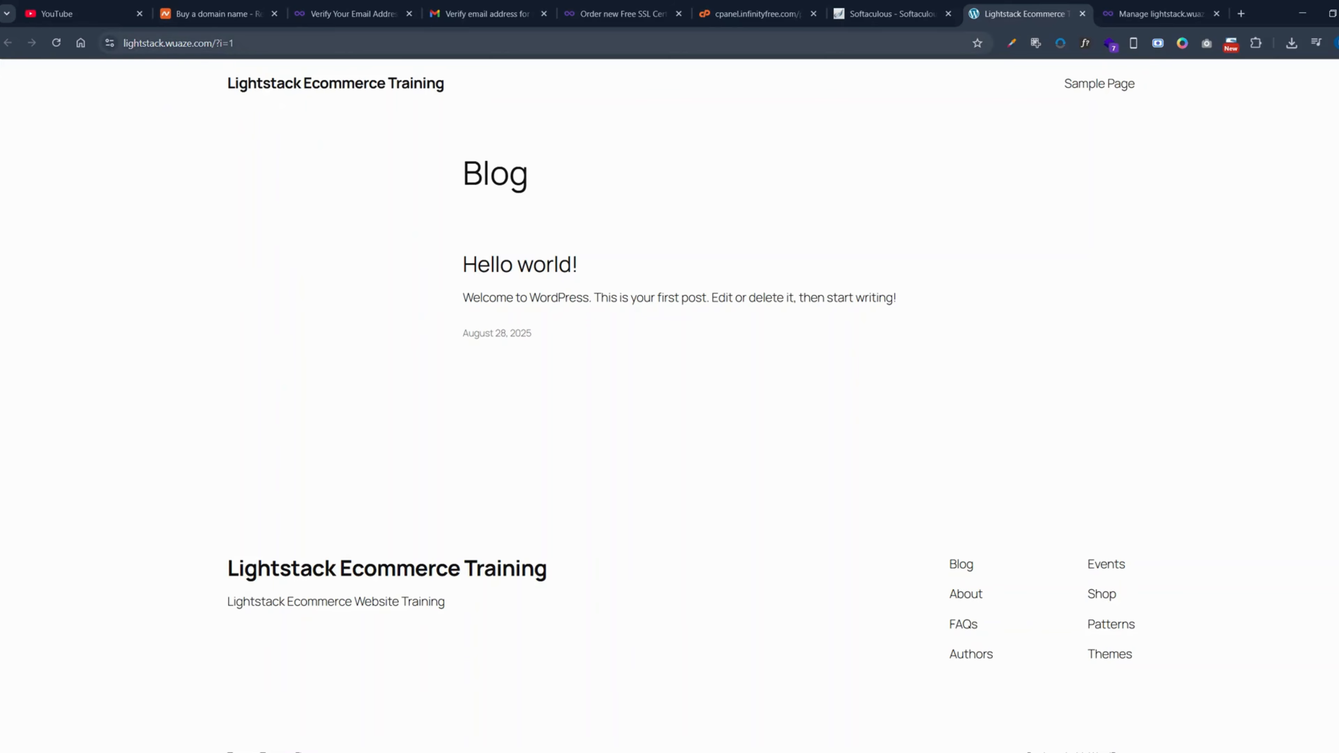
drag(235, 44, 215, 43)
text(wp)
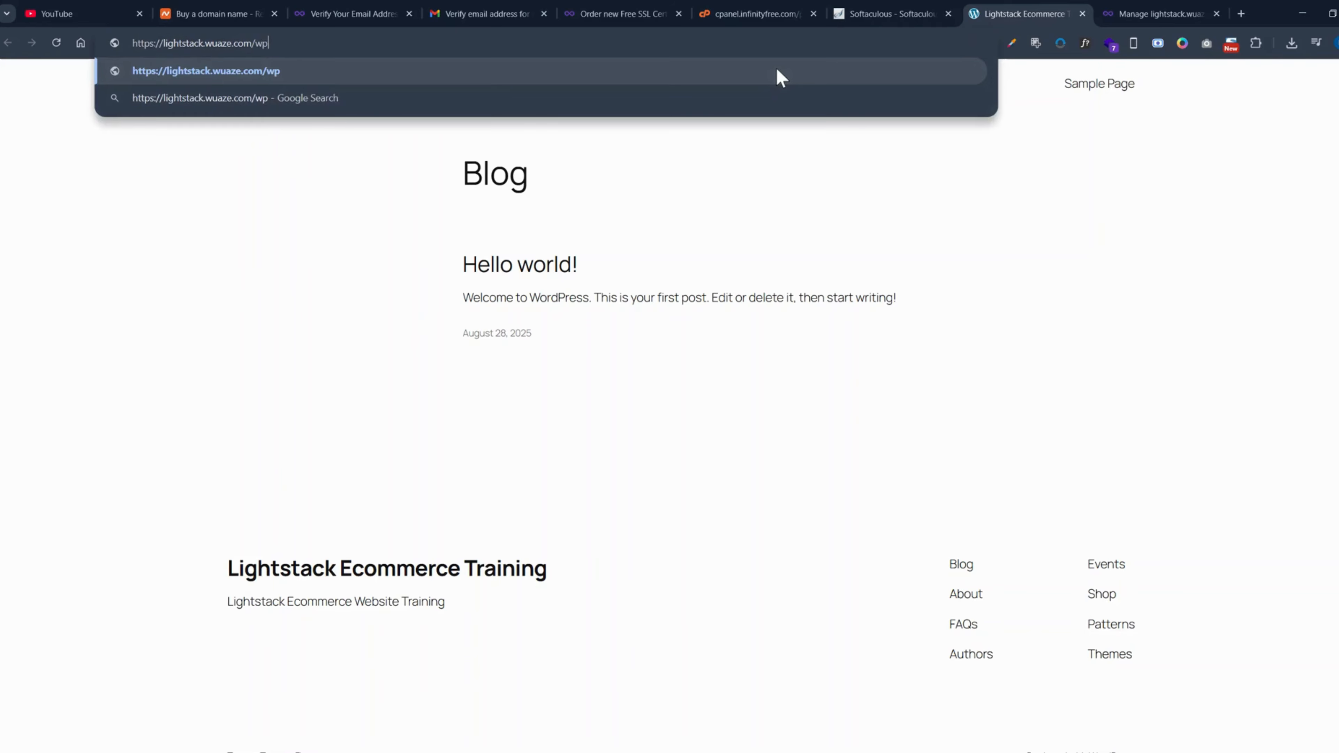
text(-admin)
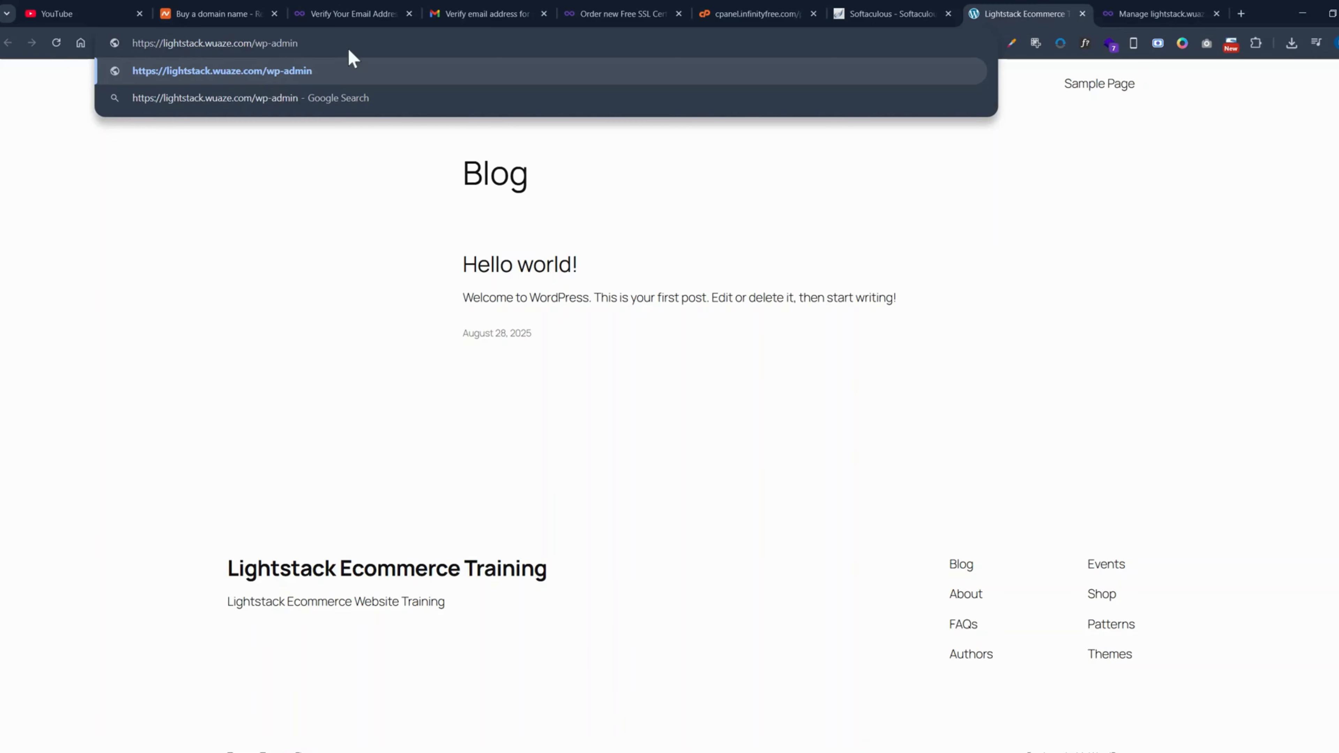
key(Return)
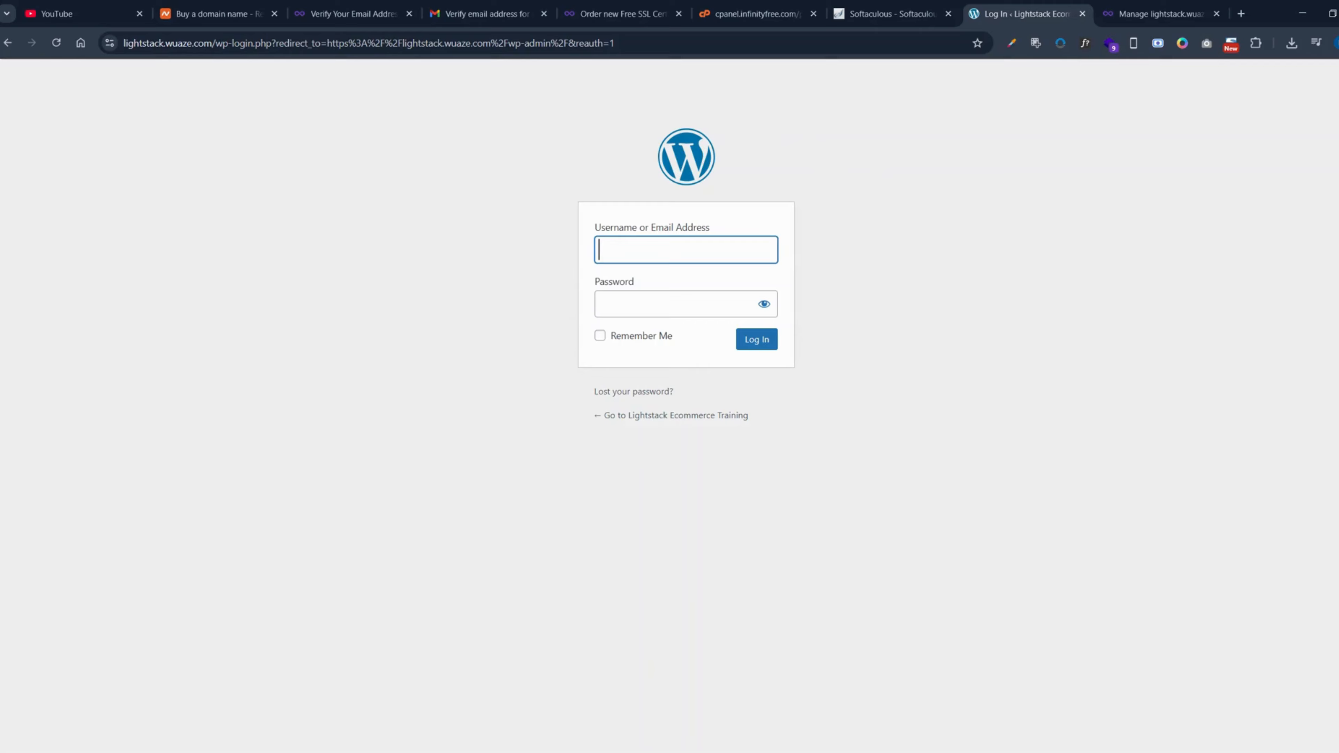
- Log in to WordPress with the username Lightstack and the account password, with Remember Me enabled
text(Lightstack)
key(Tab)
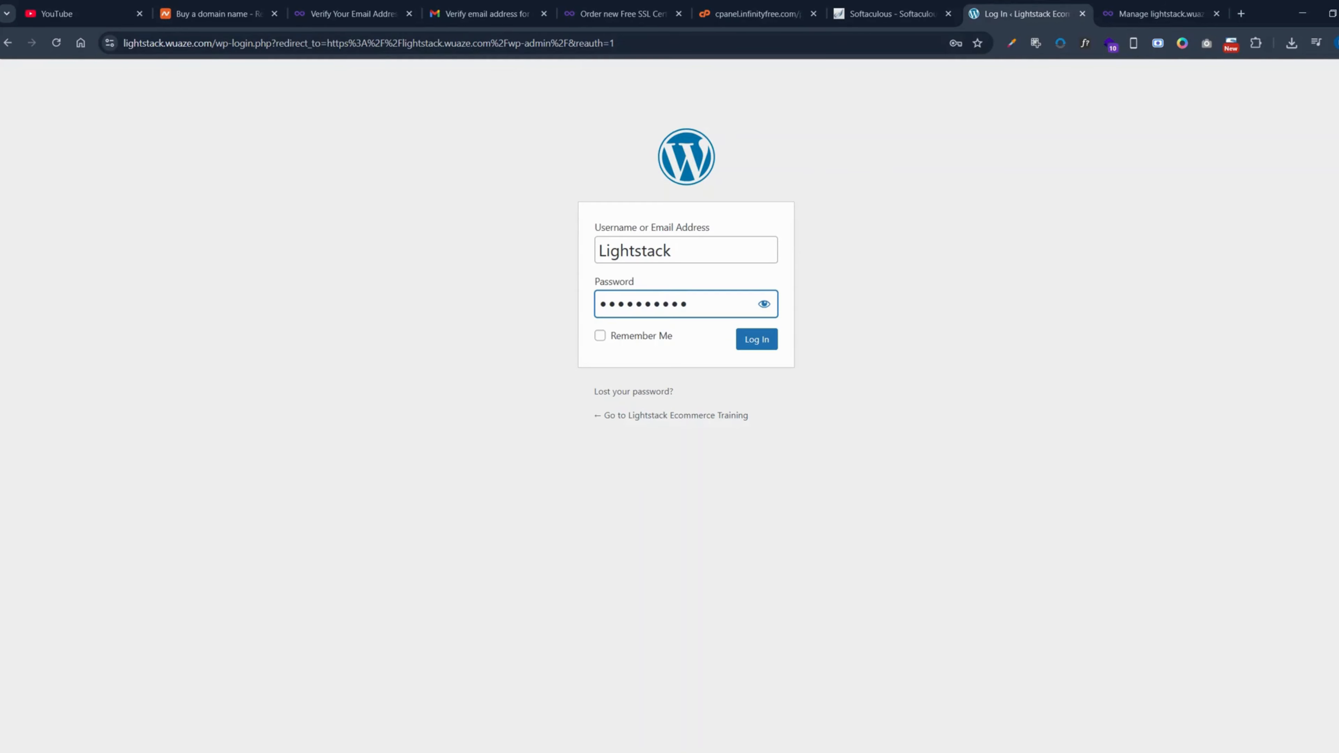
click(660, 339)
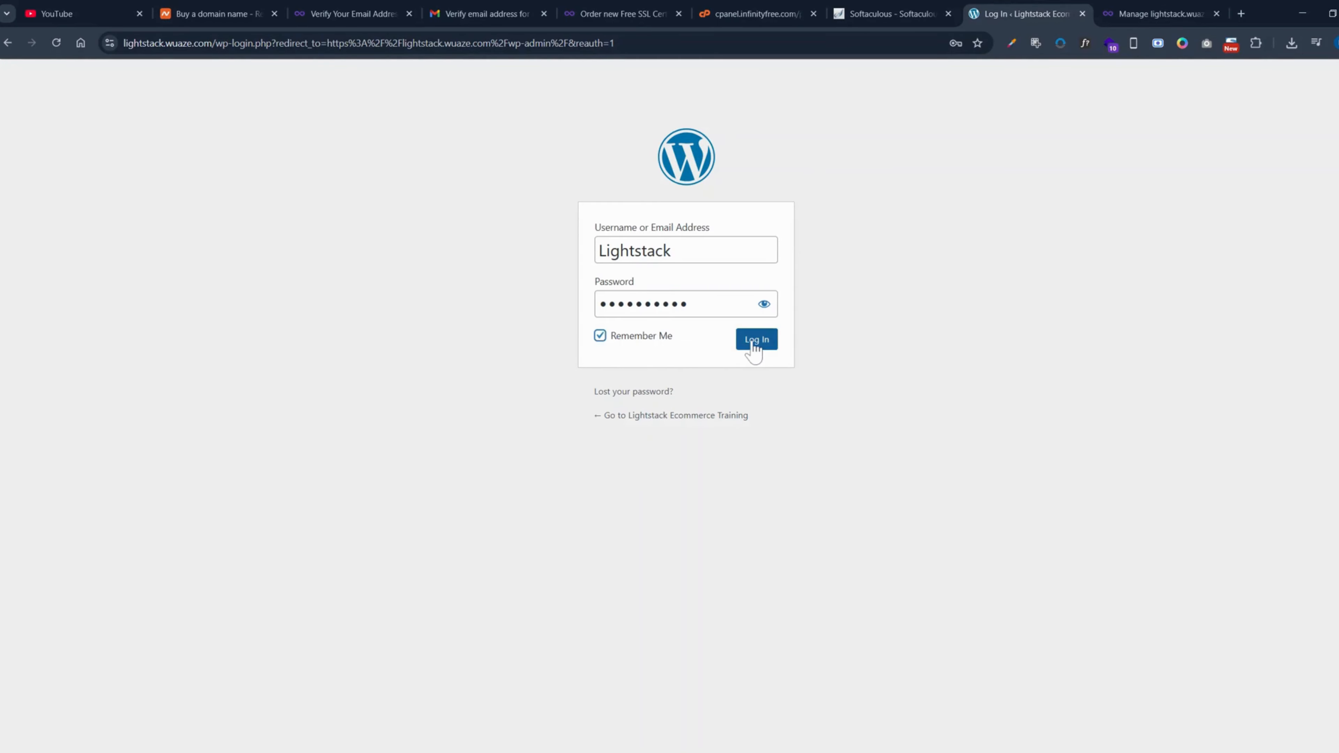
click(755, 344)
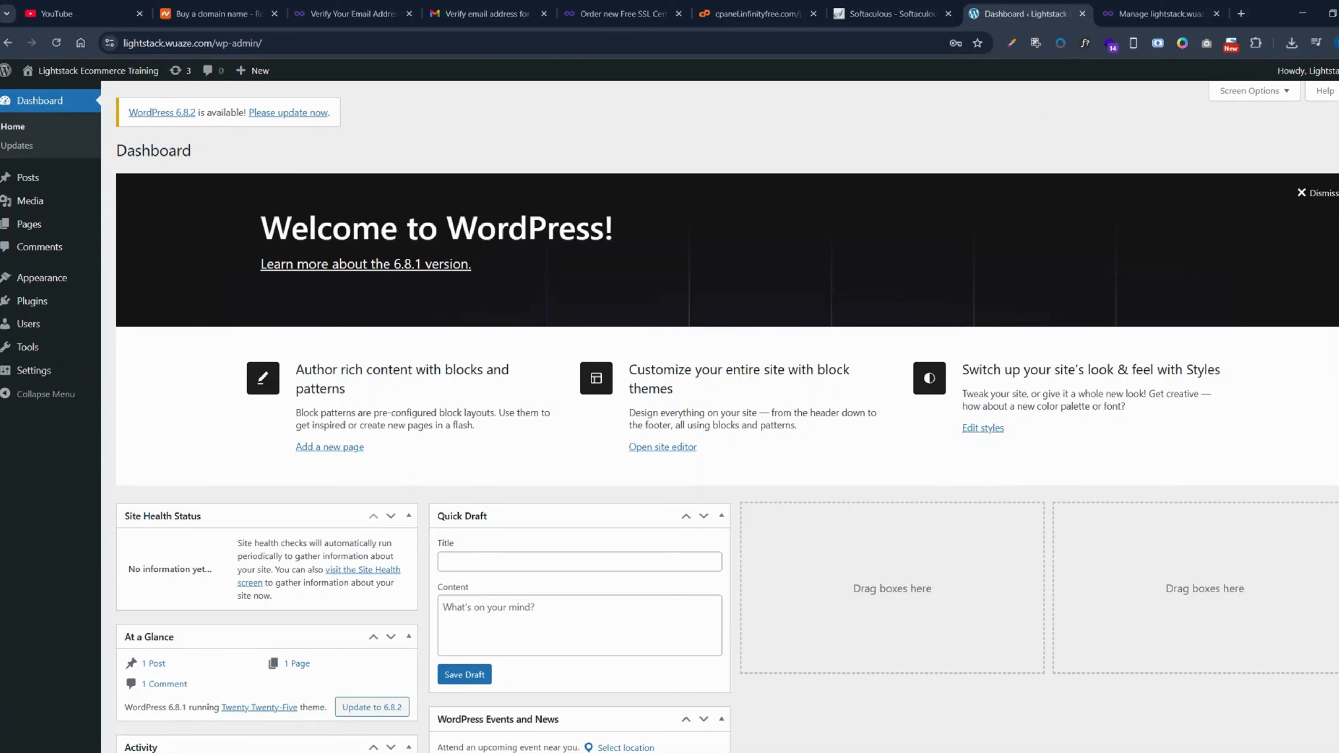
- Open the live site from the dashboard in a new browser tab, check its page and address, and return to the dashboard
mouse_move(98, 71)
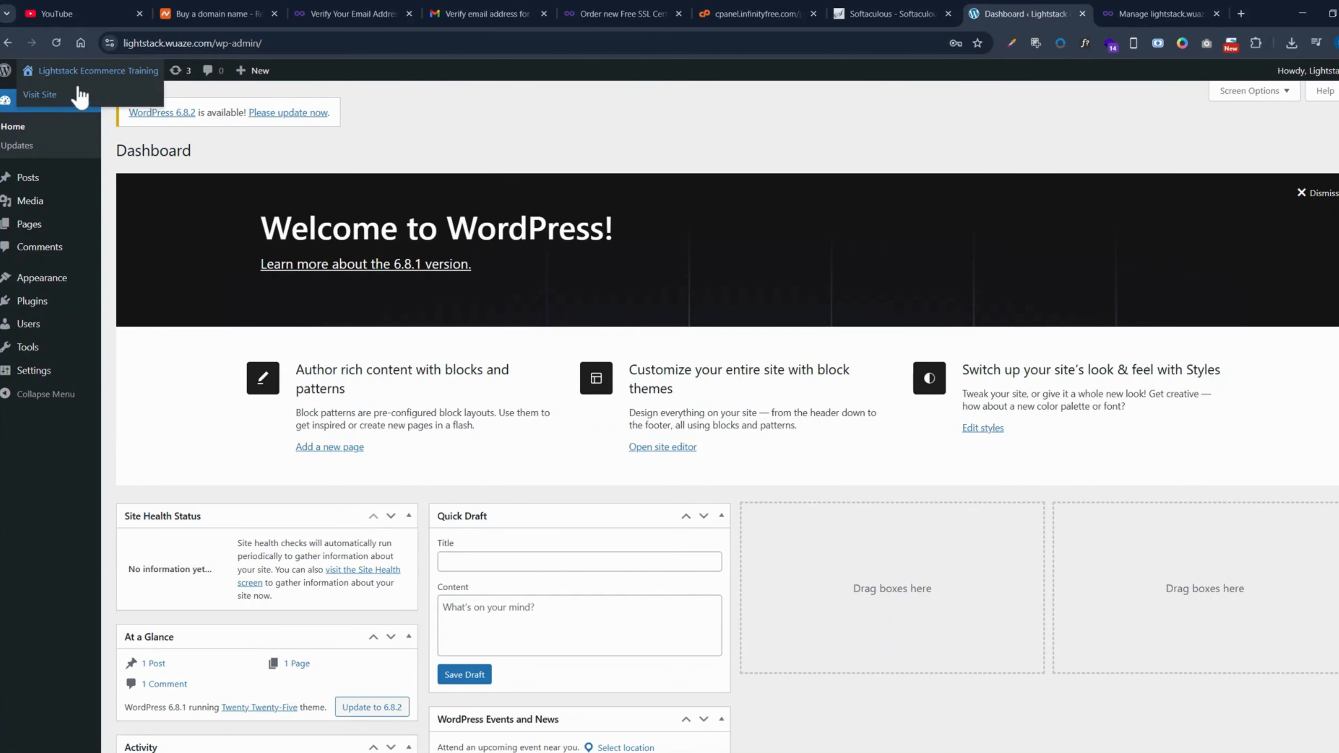
middle_click(42, 94)
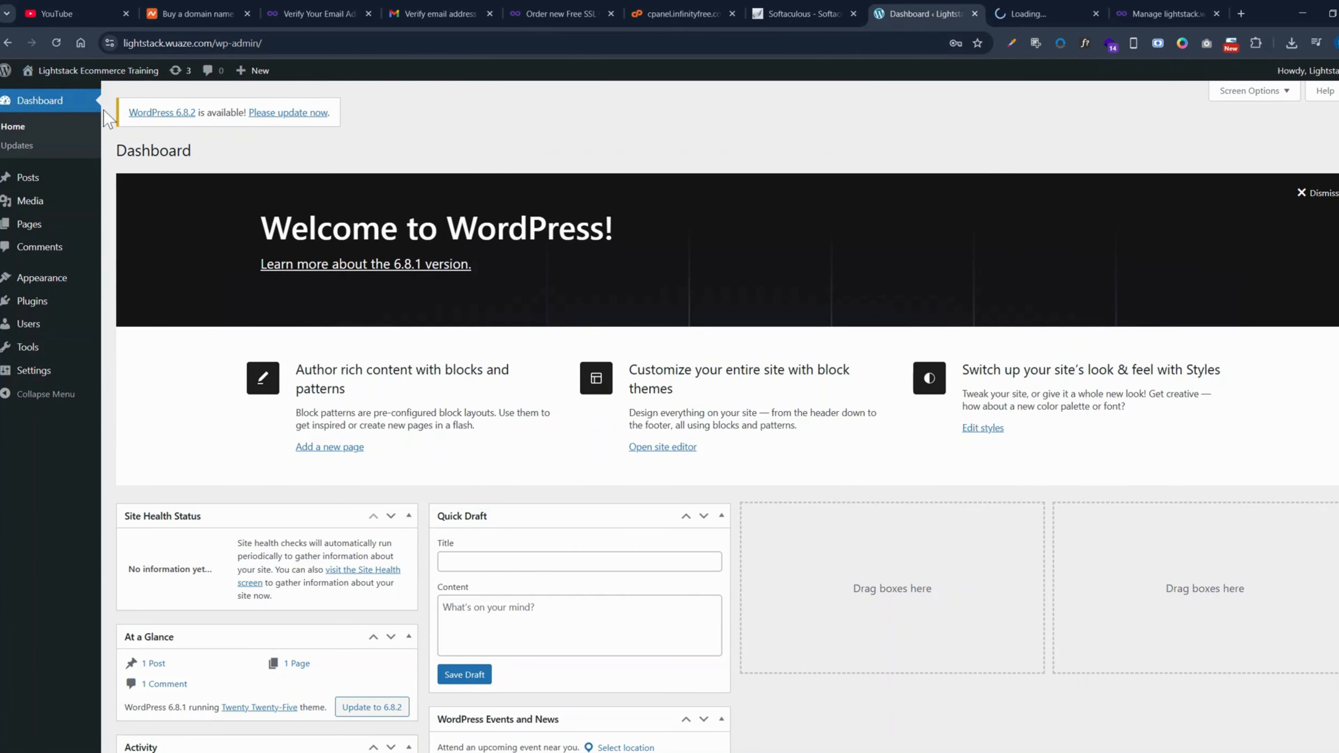
click(1033, 13)
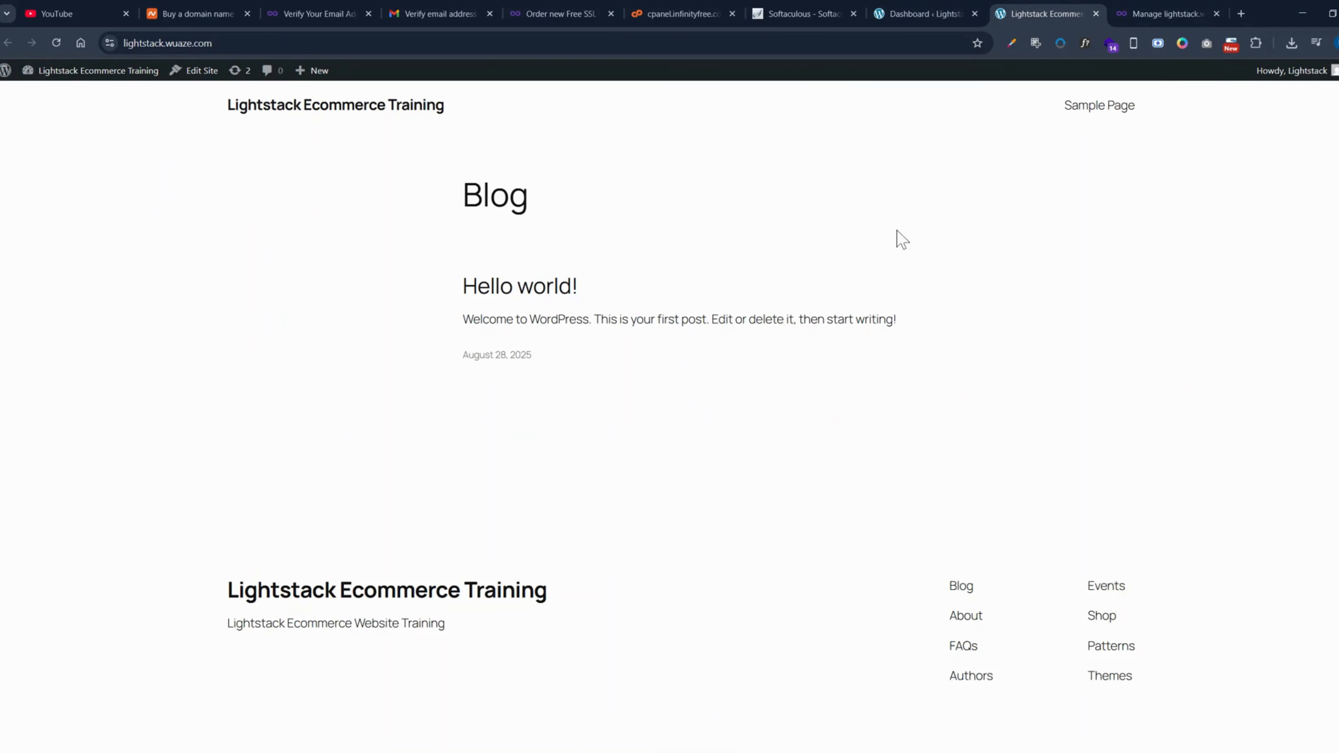
click(174, 43)
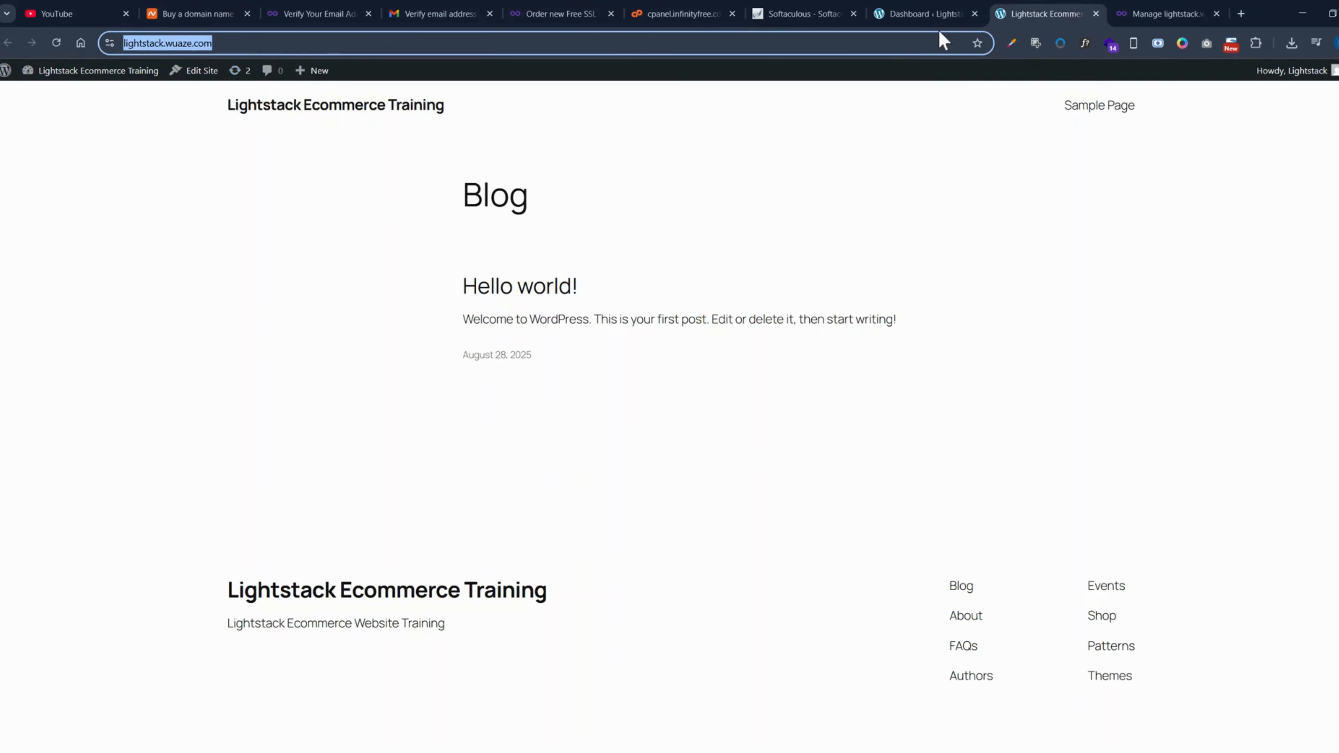
click(933, 15)
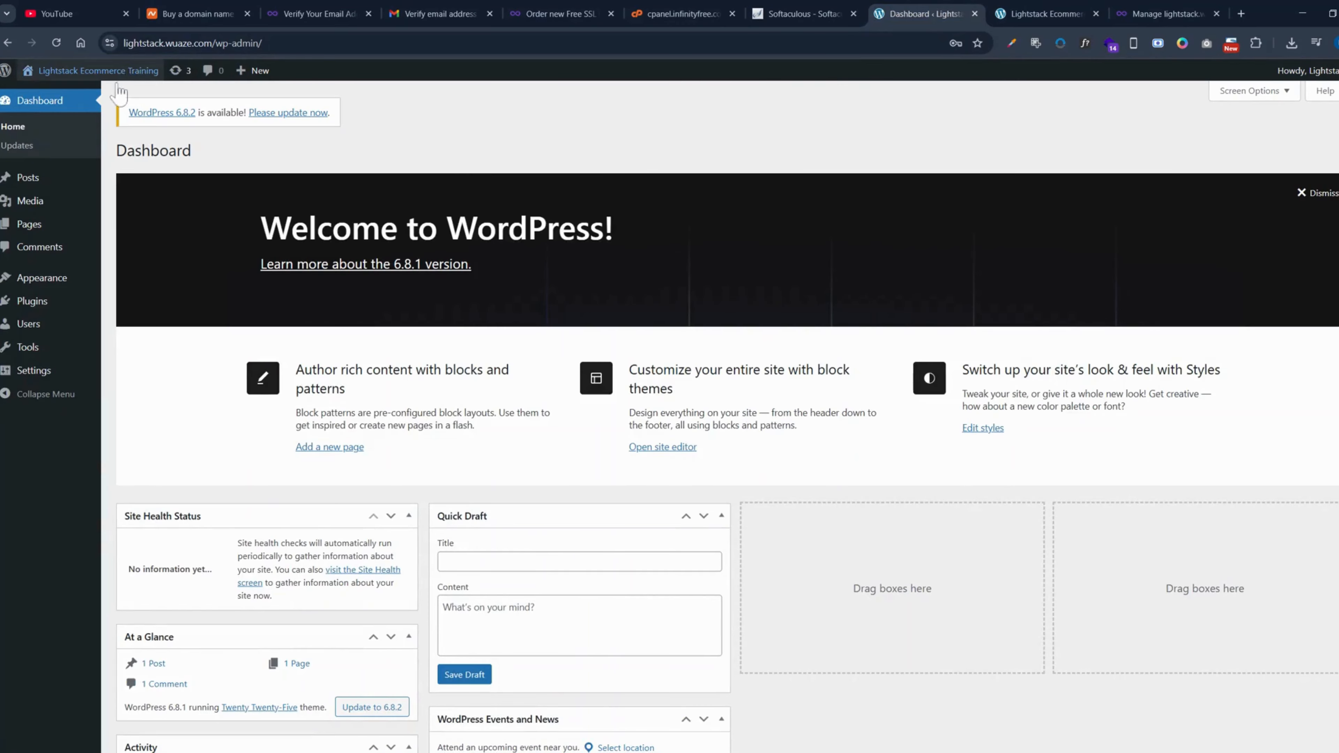
mouse_move(28, 227)
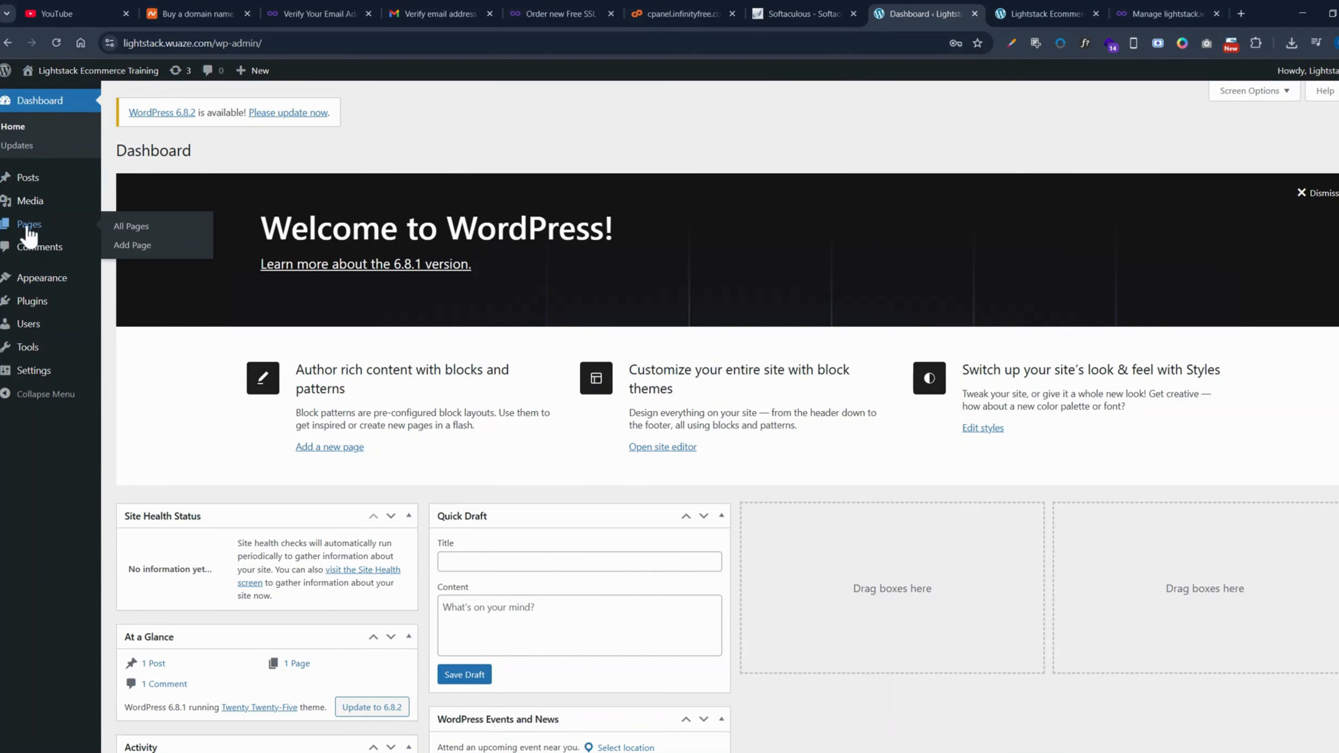